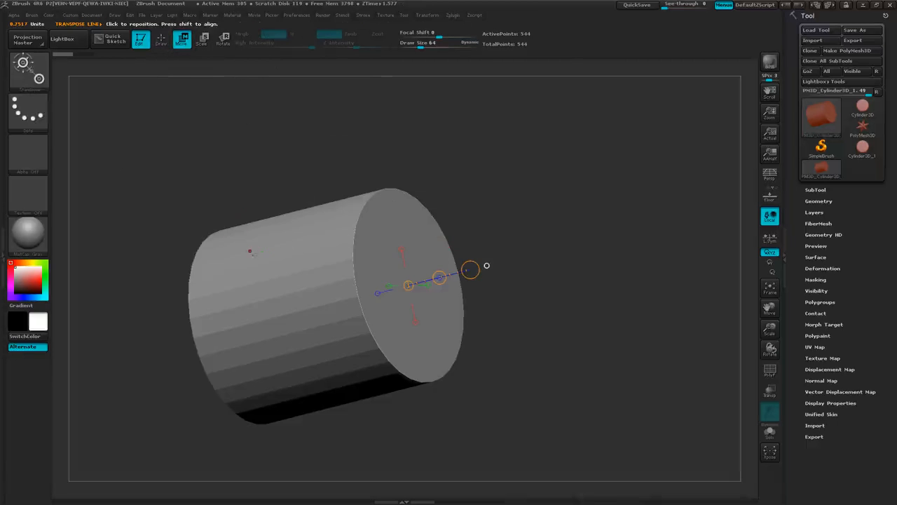
Draw transpose lines outward from the cylinder's side, underside and upper surface.
{"action": "left_click", "coordinate": [249, 250]}
{"action": "left_click_drag", "start_coordinate": [198, 200], "coordinate": [237, 273]}
{"action": "left_click_drag", "start_coordinate": [317, 392], "coordinate": [304, 470]}
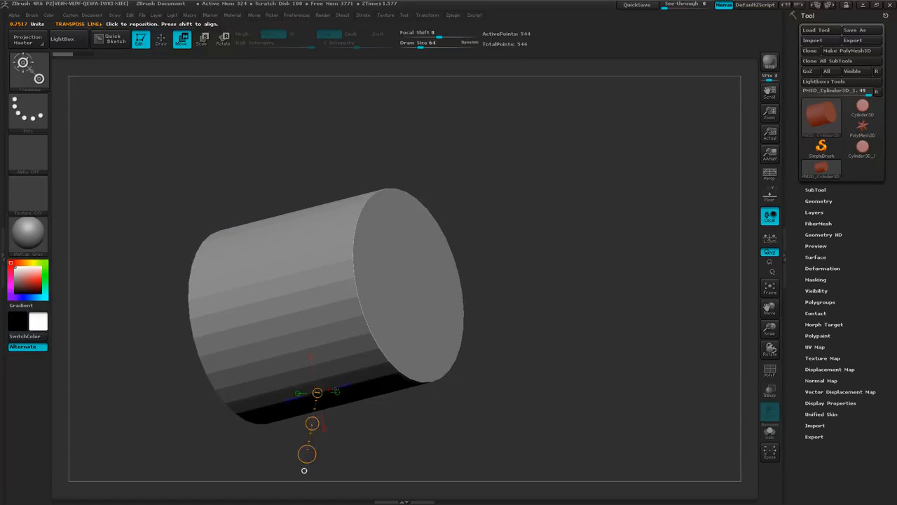
{"action": "left_click_drag", "start_coordinate": [289, 228], "coordinate": [243, 164]}
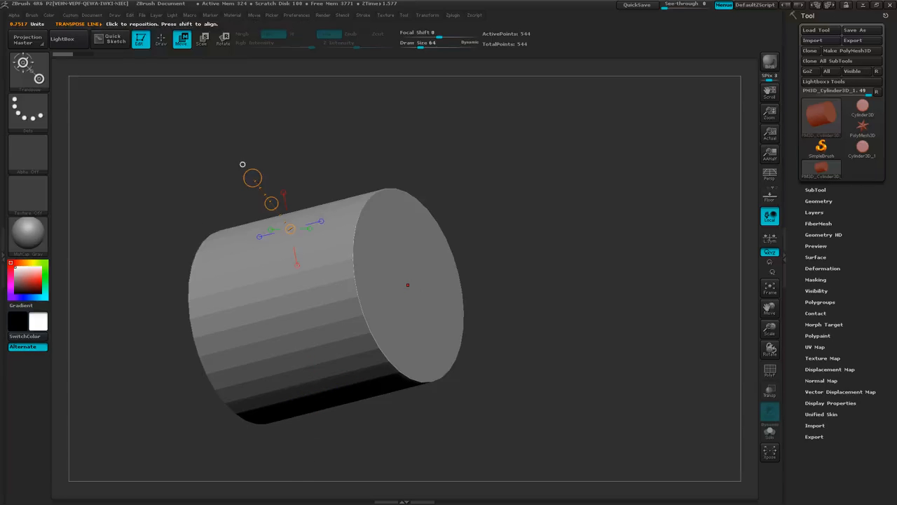
Turn on the polyframe wireframe and draw a transpose line outward from the centre of the cylinder's end cap.
{"action": "key", "text": "shift+f"}
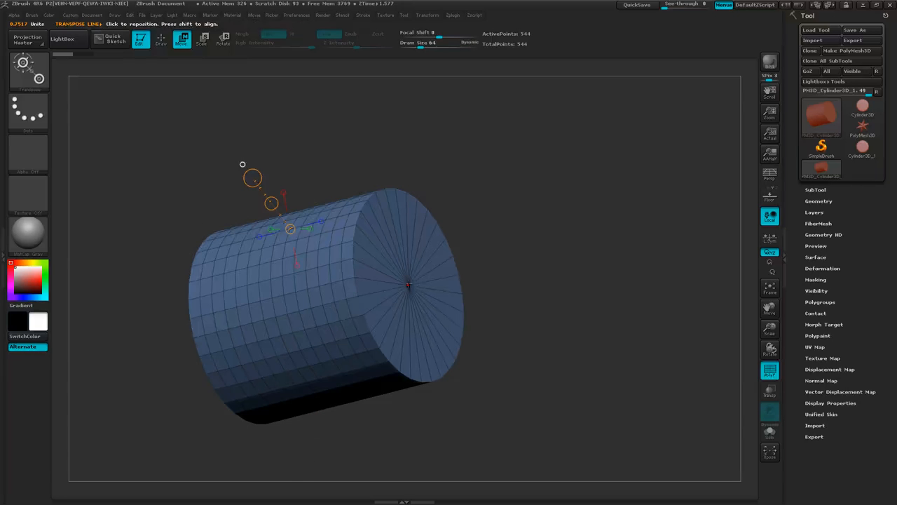
{"action": "left_click_drag", "start_coordinate": [409, 285], "coordinate": [486, 265]}
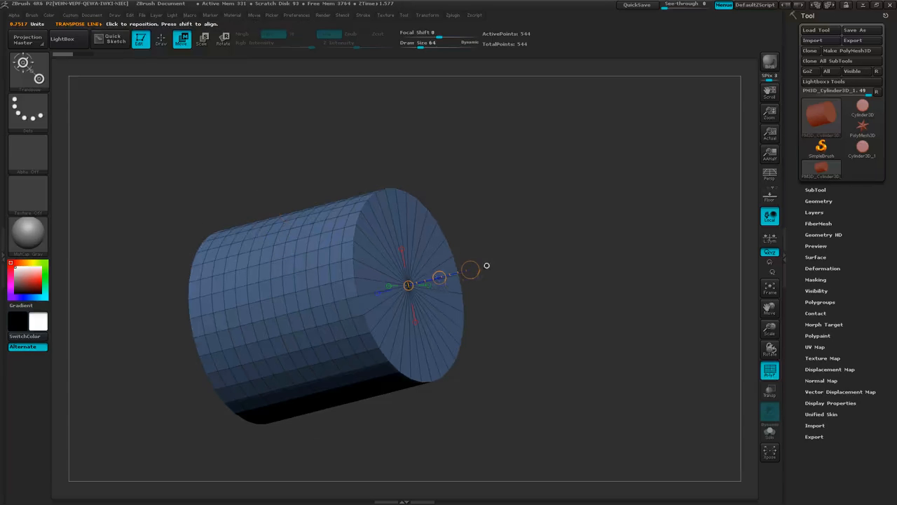
{"action": "right_click_drag", "start_coordinate": [425, 277], "coordinate": [477, 322]}
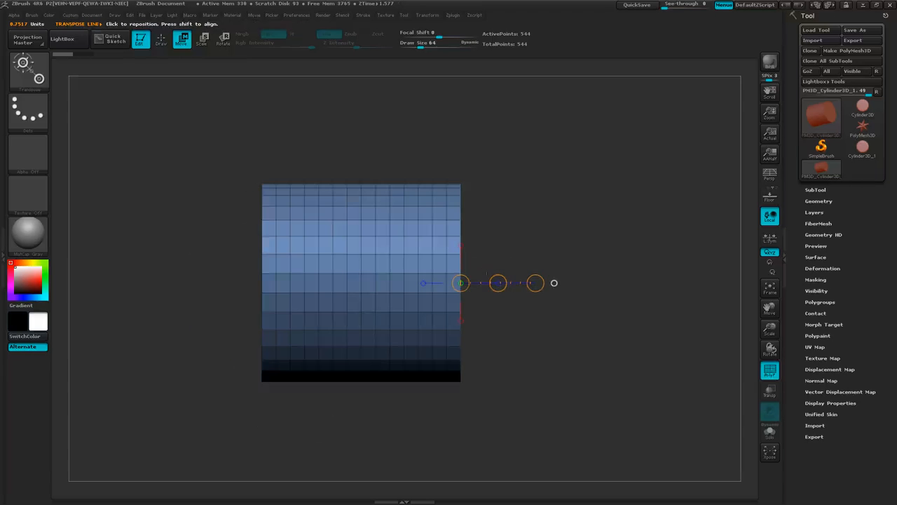
{"action": "left_click_drag", "start_coordinate": [547, 356], "coordinate": [488, 317]}
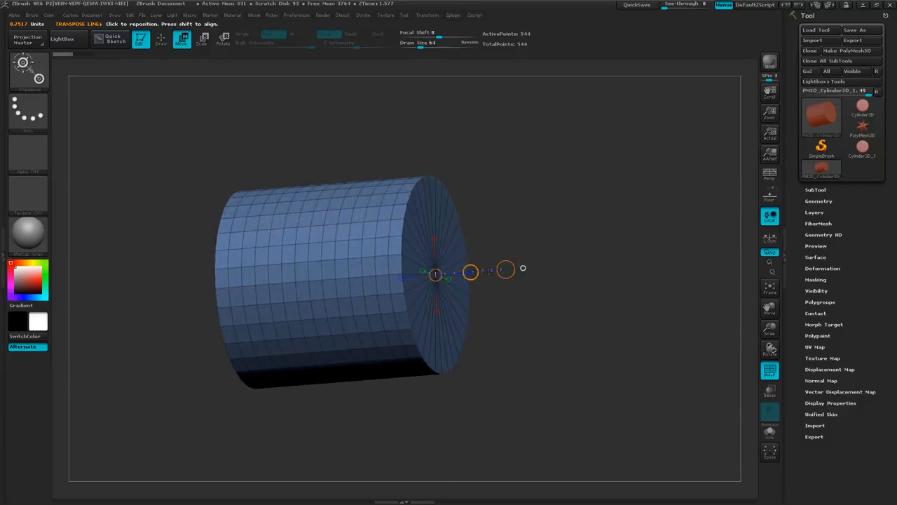
Reposition the transpose line off the end cap, over the cylinder's side and above the cylinder.
{"action": "left_click_drag", "start_coordinate": [523, 268], "coordinate": [577, 222]}
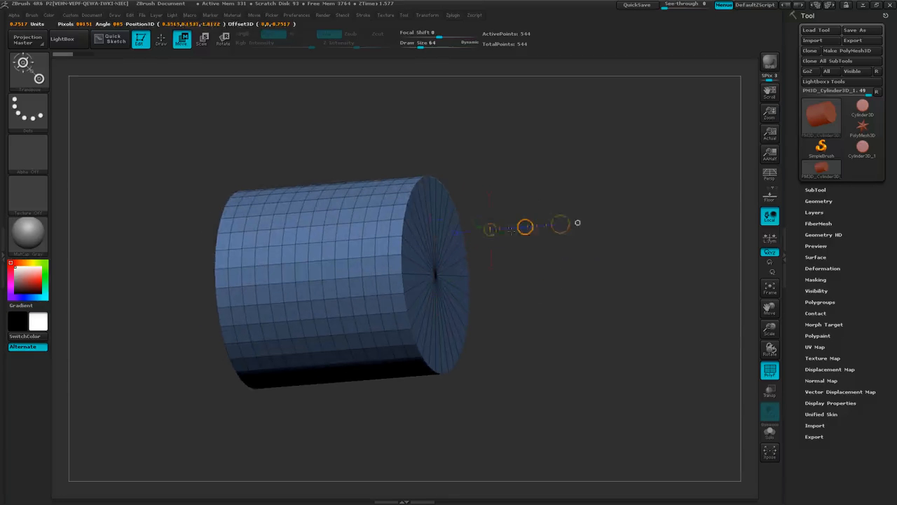
{"action": "left_click_drag", "start_coordinate": [511, 230], "coordinate": [405, 188]}
{"action": "left_click_drag", "start_coordinate": [486, 353], "coordinate": [504, 344]}
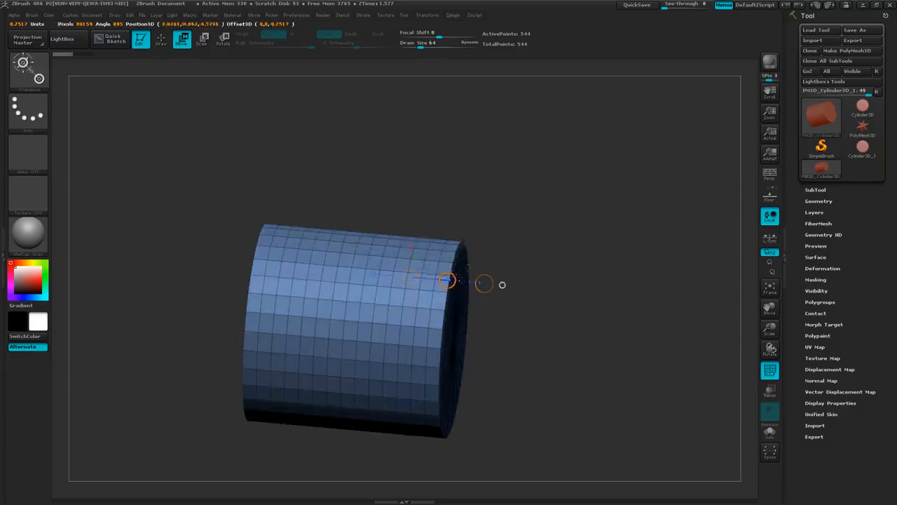
{"action": "left_click_drag", "start_coordinate": [468, 268], "coordinate": [500, 143]}
{"action": "left_click_drag", "start_coordinate": [610, 329], "coordinate": [574, 345]}
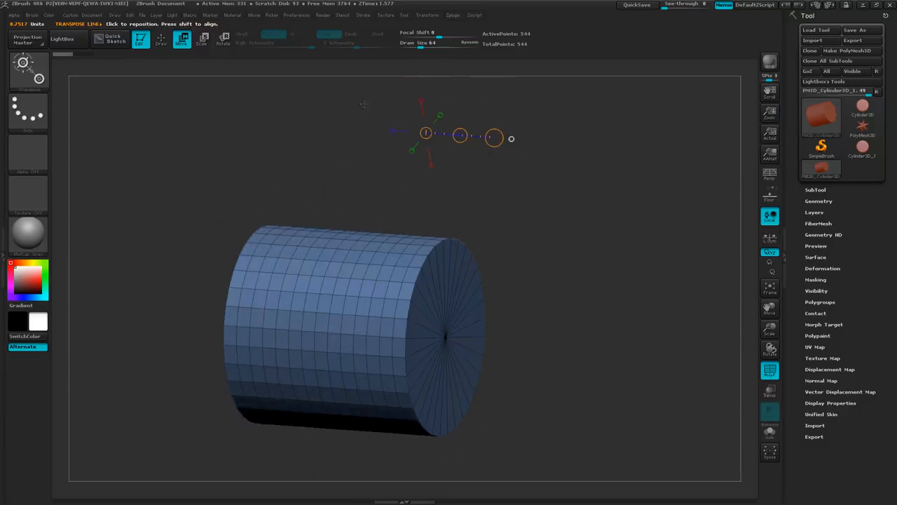
{"action": "left_click_drag", "start_coordinate": [511, 297], "coordinate": [501, 284]}
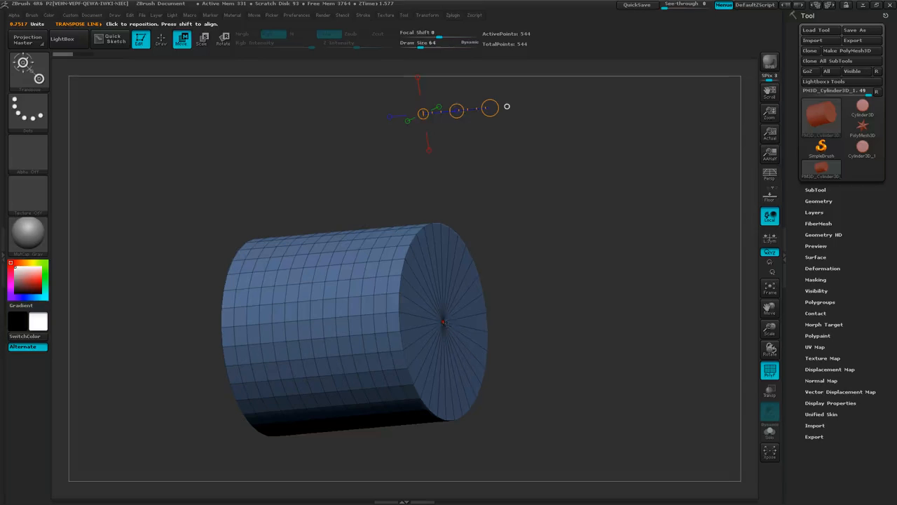
Align the transpose line to the end cap's centre and move the cylinder downward in an orthogonal side view.
{"action": "left_click", "coordinate": [445, 323]}
{"action": "mouse_move", "coordinate": [548, 346]}
{"action": "left_mouse_down"}
{"action": "mouse_move", "coordinate": [565, 367]}
{"action": "mouse_move", "coordinate": [524, 383]}
{"action": "mouse_move", "coordinate": [538, 356]}
{"action": "mouse_move", "coordinate": [519, 320]}
{"action": "left_mouse_up"}
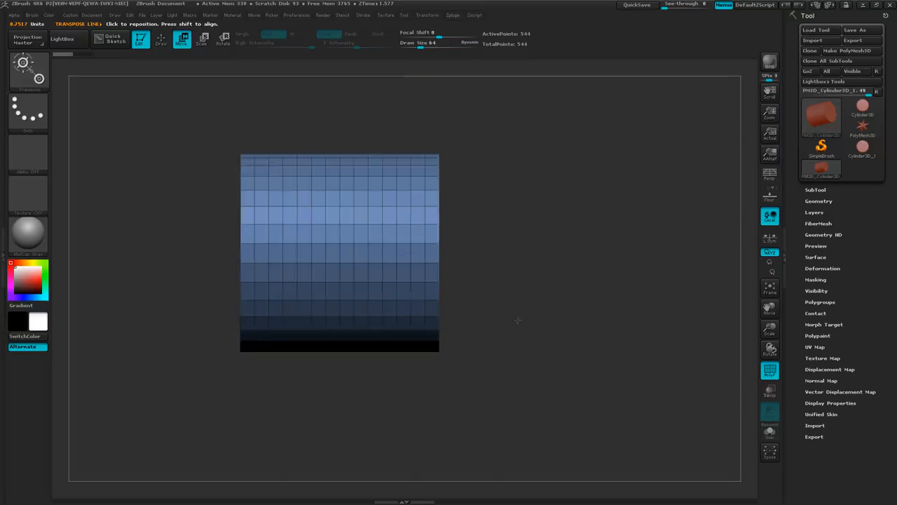
{"action": "left_click", "coordinate": [771, 176]}
{"action": "left_click", "coordinate": [771, 176]}
{"action": "left_click_drag", "start_coordinate": [476, 253], "coordinate": [508, 324]}
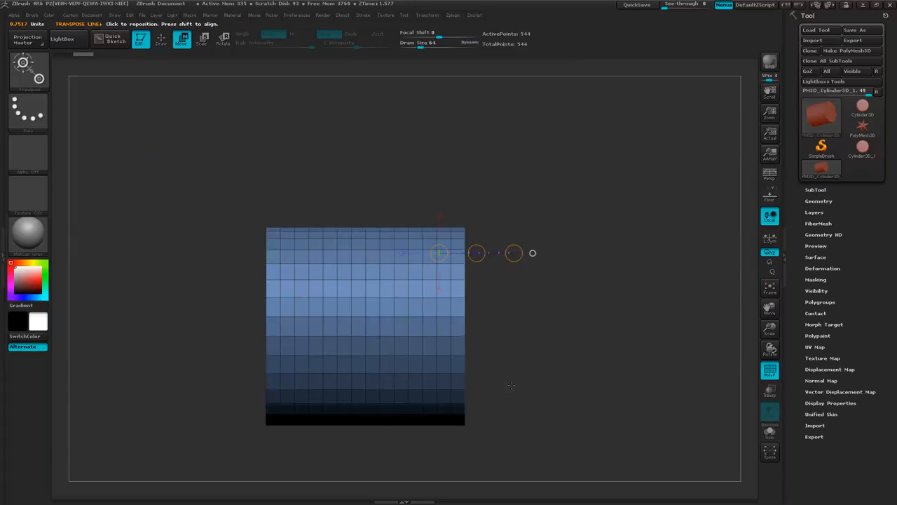
Align the transpose line to the end cap's centre again and move the cylinder upward in the side view.
{"action": "left_click_drag", "start_coordinate": [511, 385], "coordinate": [511, 356]}
{"action": "left_click_drag", "start_coordinate": [561, 351], "coordinate": [539, 332]}
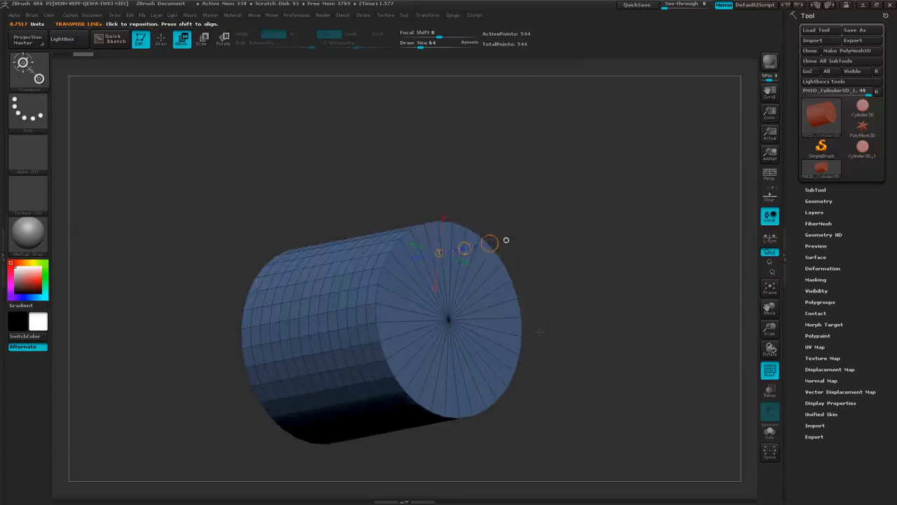
{"action": "left_click_drag", "start_coordinate": [497, 308], "coordinate": [586, 368], "text": "shift"}
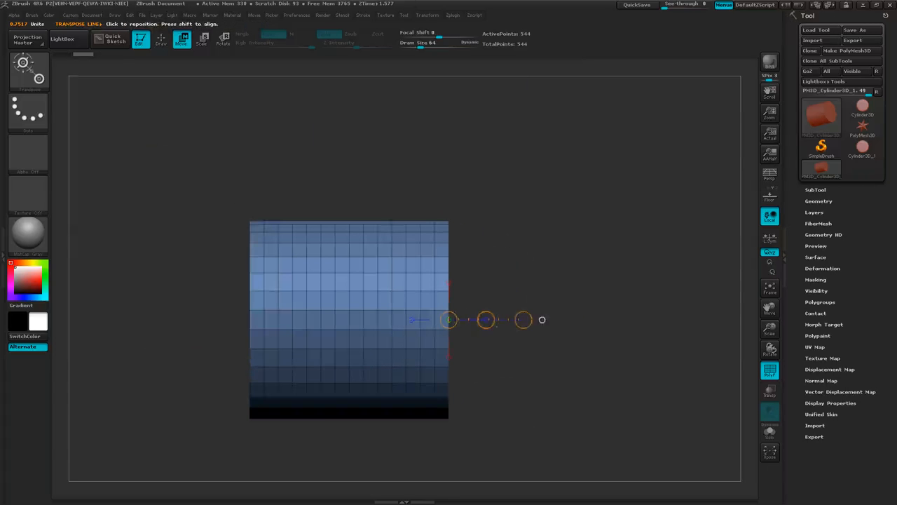
{"action": "left_click_drag", "start_coordinate": [486, 320], "coordinate": [532, 234]}
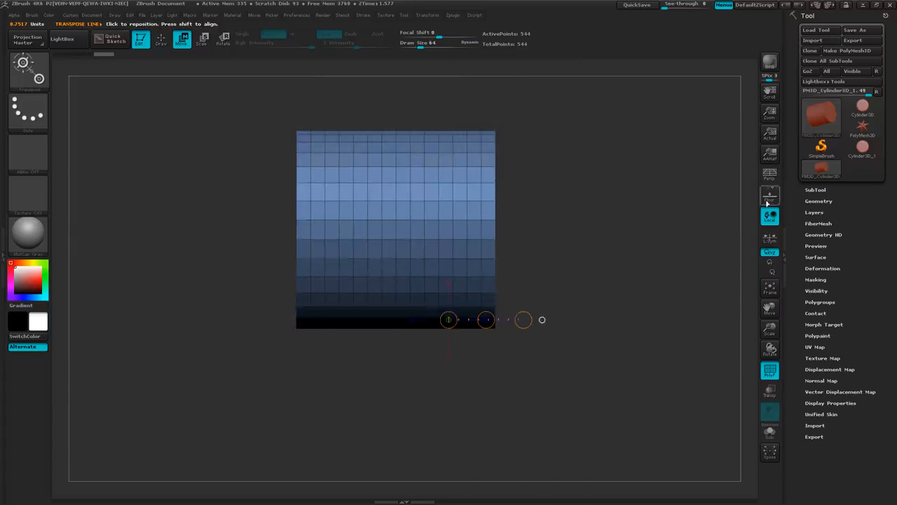
Show the floor grid and move the cylinder around freely by the middle of the transpose line.
{"action": "left_click", "coordinate": [767, 201]}
{"action": "left_click_drag", "start_coordinate": [675, 260], "coordinate": [659, 151]}
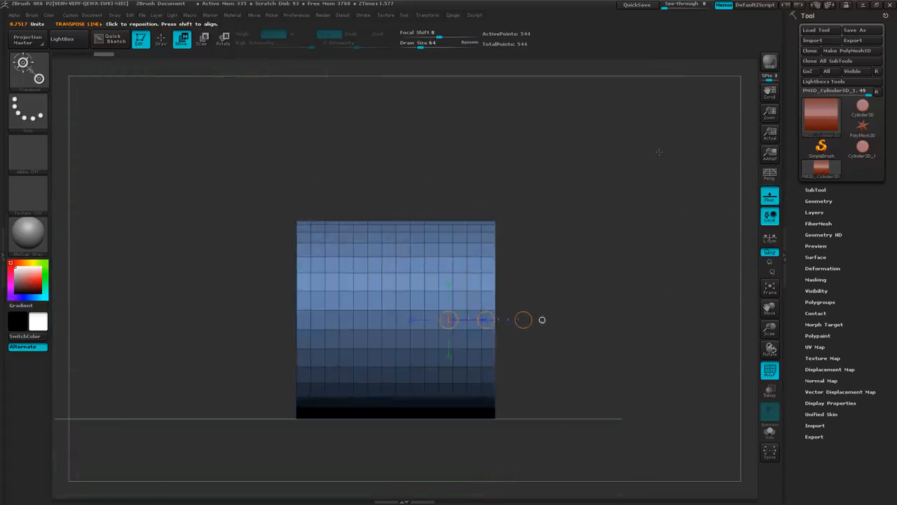
{"action": "left_click_drag", "start_coordinate": [485, 319], "coordinate": [351, 234]}
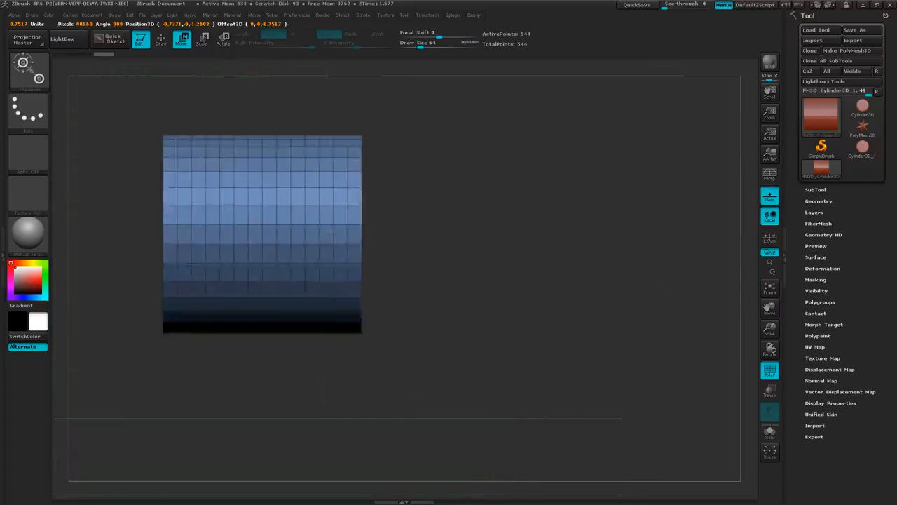
{"action": "left_click_drag", "start_coordinate": [330, 326], "coordinate": [486, 320]}
{"action": "left_click_drag", "start_coordinate": [614, 332], "coordinate": [592, 226]}
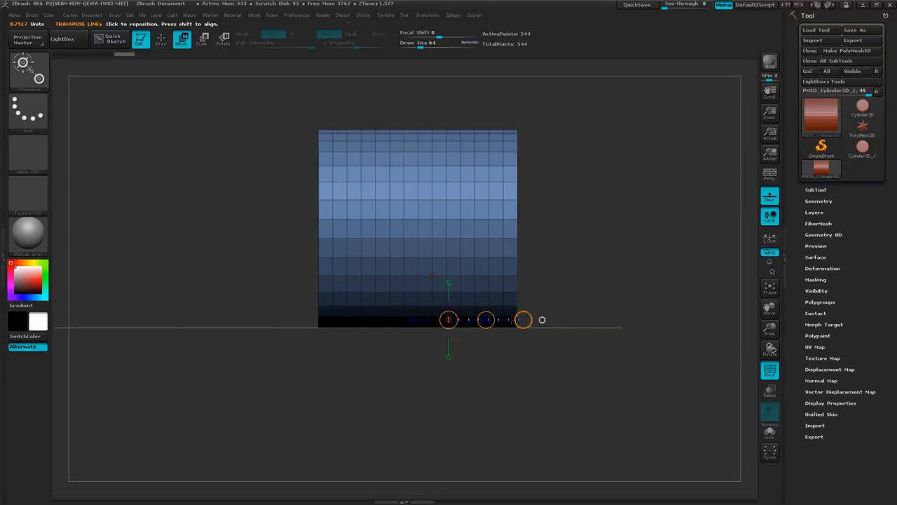
Place the transpose line on the end cap's centre and snap to the side view.
{"action": "left_click_drag", "start_coordinate": [583, 359], "coordinate": [537, 363]}
{"action": "left_click", "coordinate": [506, 227]}
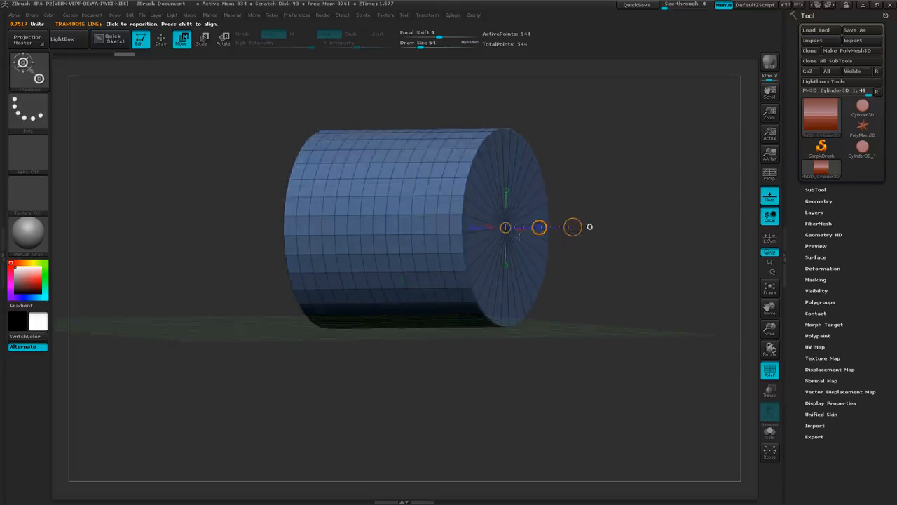
{"action": "left_click_drag", "start_coordinate": [551, 312], "coordinate": [581, 301]}
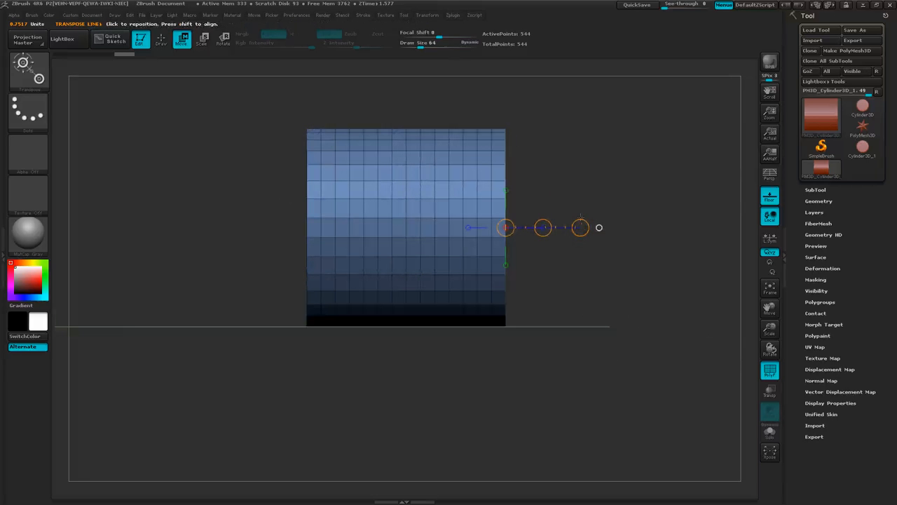
Lengthen and reorient the transpose line by its ends, and reset it to the end cap's centre.
{"action": "left_click_drag", "start_coordinate": [600, 228], "coordinate": [694, 204]}
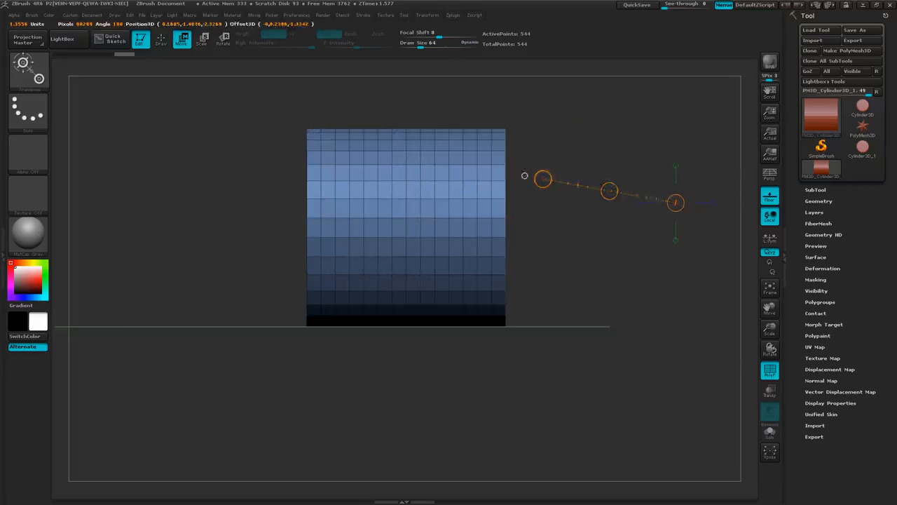
{"action": "left_click_drag", "start_coordinate": [525, 174], "coordinate": [532, 217]}
{"action": "left_click_drag", "start_coordinate": [579, 278], "coordinate": [537, 279]}
{"action": "left_click", "coordinate": [505, 227]}
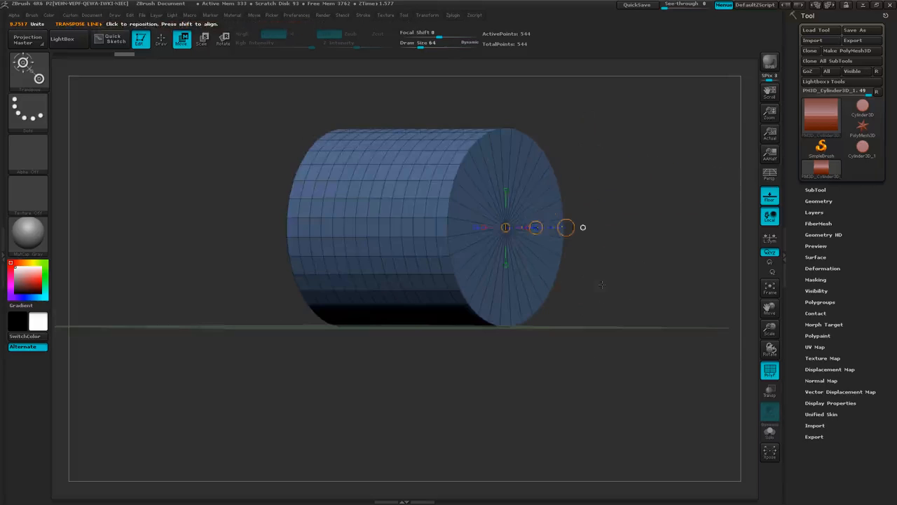
{"action": "left_click_drag", "start_coordinate": [599, 284], "coordinate": [624, 284], "text": "shift"}
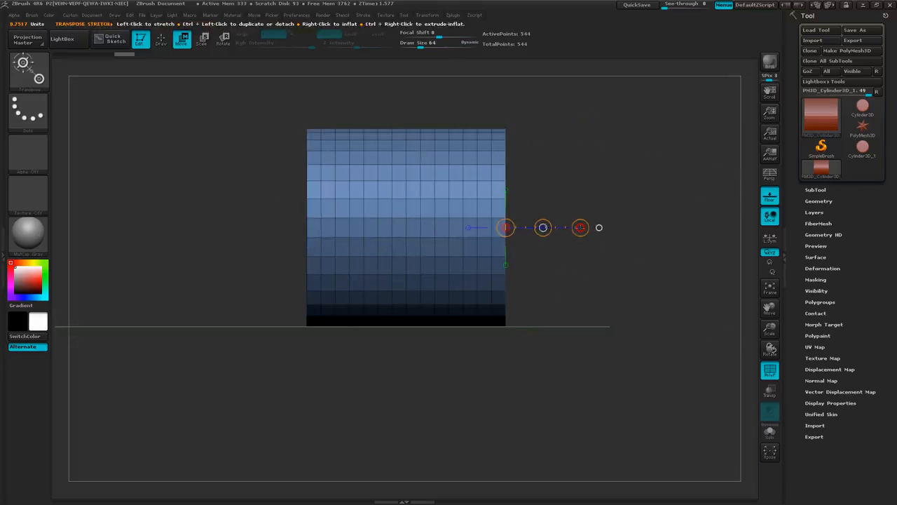
Try stretching the cylinder lengthwise away from its end cap, and undo the stretch.
{"action": "mouse_move", "coordinate": [581, 227]}
{"action": "left_mouse_down"}
{"action": "mouse_move", "coordinate": [627, 220]}
{"action": "mouse_move", "coordinate": [587, 228]}
{"action": "mouse_move", "coordinate": [610, 237]}
{"action": "mouse_move", "coordinate": [631, 224]}
{"action": "mouse_move", "coordinate": [597, 231]}
{"action": "mouse_move", "coordinate": [631, 223]}
{"action": "mouse_move", "coordinate": [603, 230]}
{"action": "mouse_move", "coordinate": [687, 240]}
{"action": "mouse_move", "coordinate": [596, 230]}
{"action": "mouse_move", "coordinate": [689, 236]}
{"action": "mouse_move", "coordinate": [570, 227]}
{"action": "left_mouse_up"}
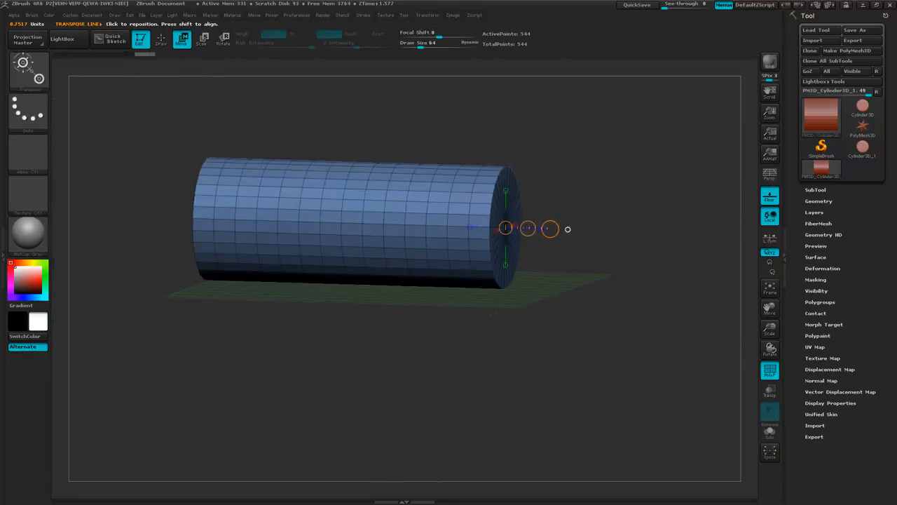
{"action": "key", "text": "ctrl+z"}
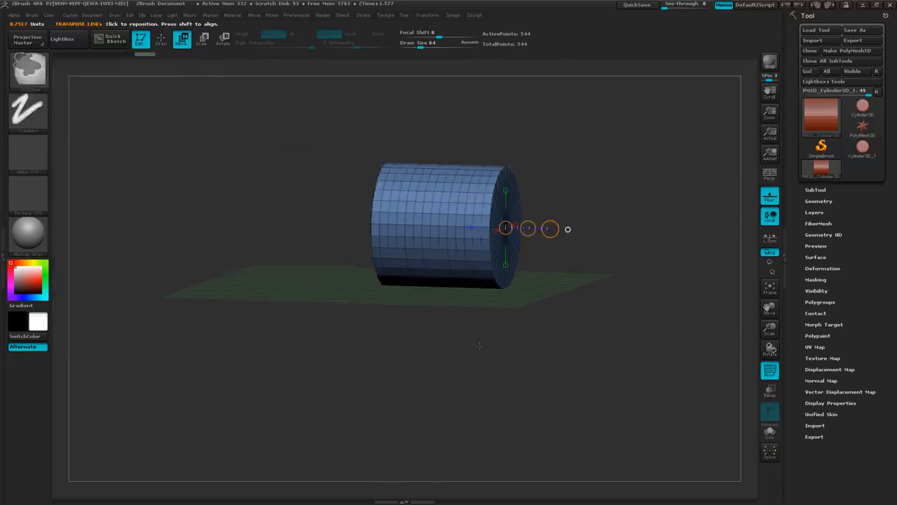
{"action": "left_click_drag", "start_coordinate": [472, 346], "coordinate": [481, 336], "text": "shift"}
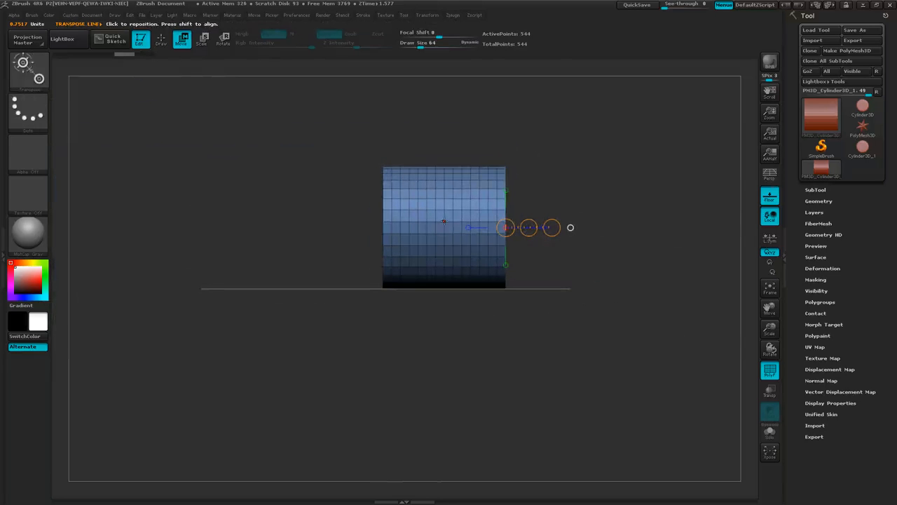
Try stretching the cylinder lengthwise in both directions with a transpose line from its middle, and undo the stretch.
{"action": "mouse_move", "coordinate": [444, 221]}
{"action": "left_mouse_down"}
{"action": "mouse_move", "coordinate": [558, 209]}
{"action": "mouse_move", "coordinate": [577, 222]}
{"action": "left_mouse_up"}
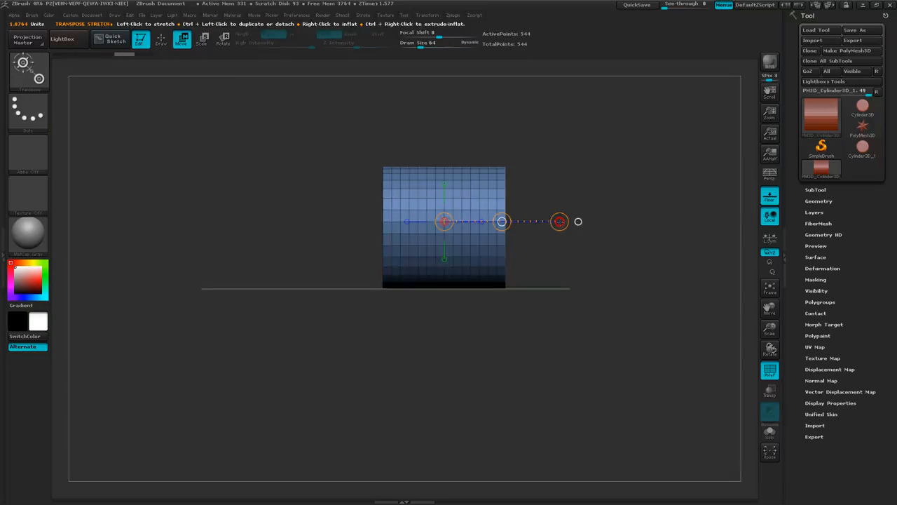
{"action": "left_click_drag", "start_coordinate": [560, 221], "coordinate": [705, 249]}
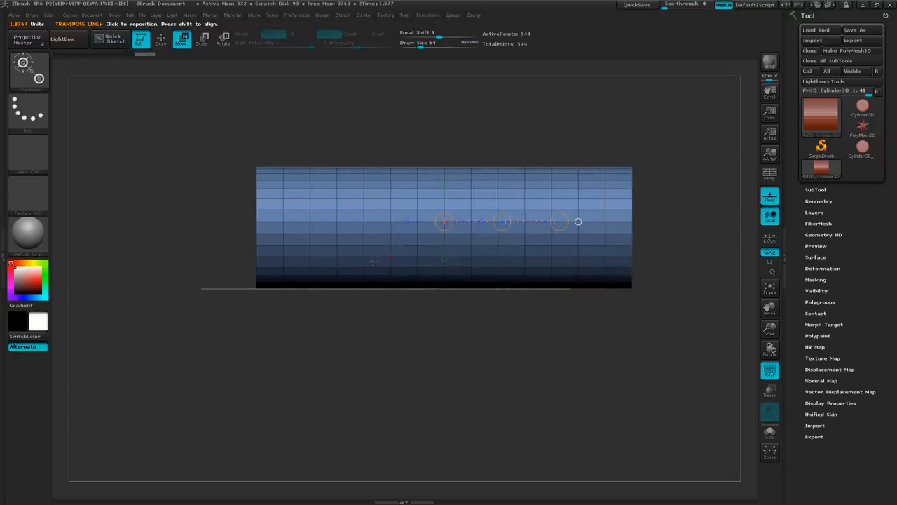
{"action": "key", "text": "ctrl+z"}
{"action": "key", "text": "ctrl+z"}
{"action": "key", "text": "ctrl+z"}
{"action": "key", "text": "ctrl+z"}
{"action": "key", "text": "ctrl+z"}
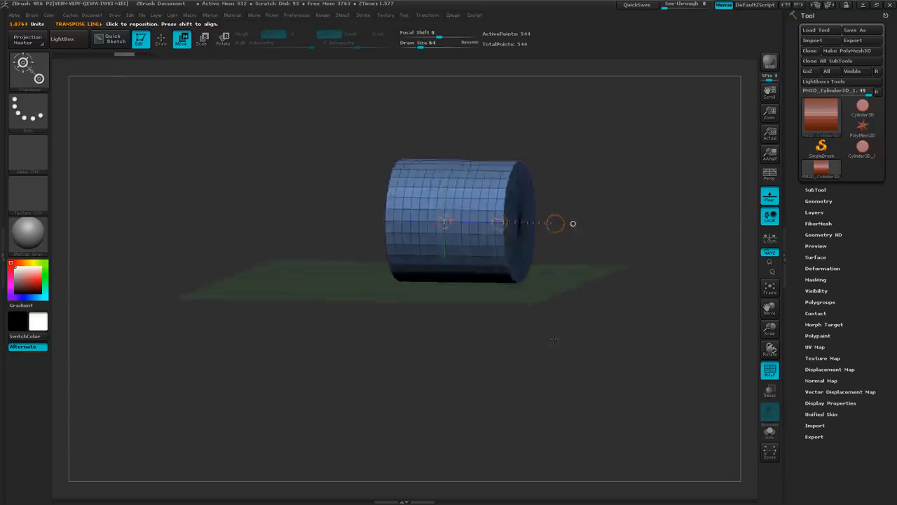
Draw transpose lines from the cylinder's upper surface, the middle of its side and its lower edge.
{"action": "left_click_drag", "start_coordinate": [558, 335], "coordinate": [529, 340]}
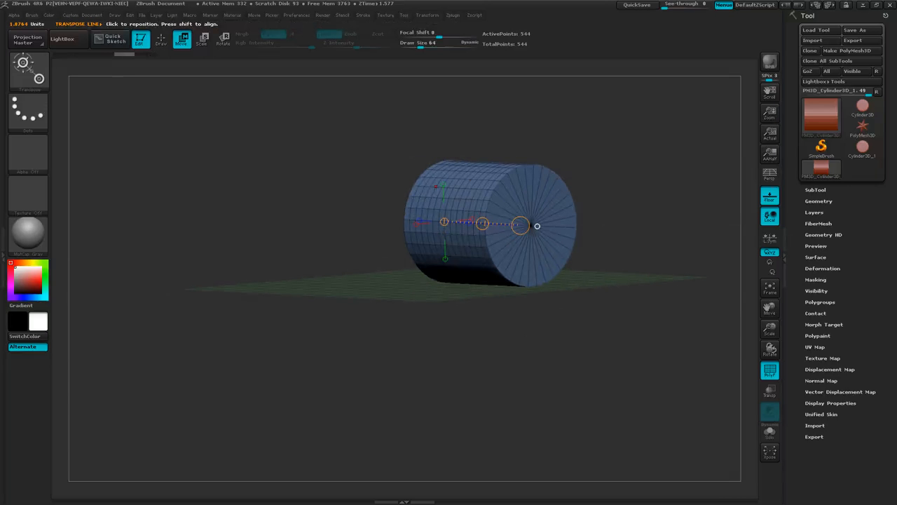
{"action": "left_click_drag", "start_coordinate": [484, 172], "coordinate": [452, 112]}
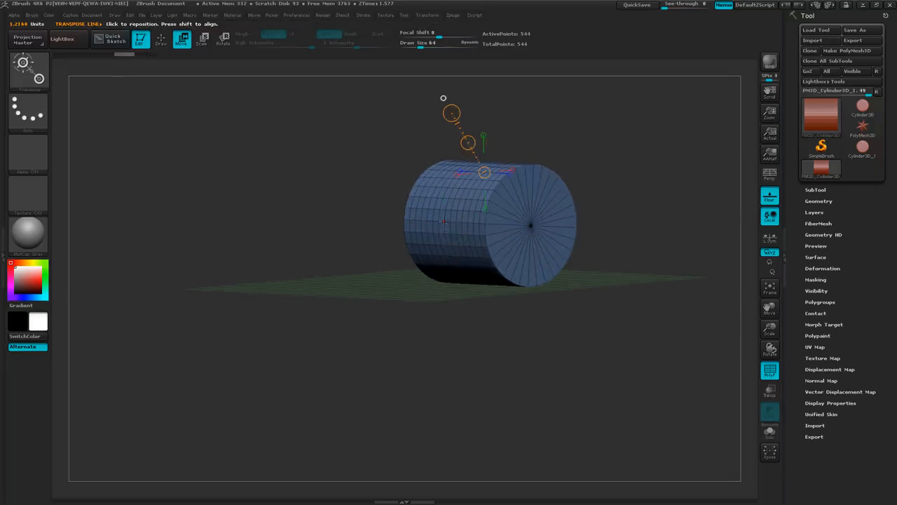
{"action": "left_click_drag", "start_coordinate": [444, 221], "coordinate": [360, 225]}
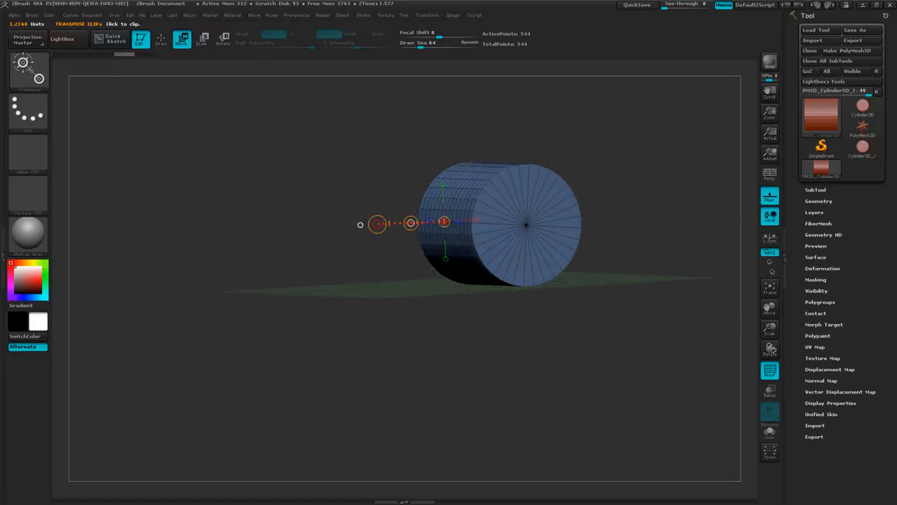
{"action": "left_click_drag", "start_coordinate": [400, 308], "coordinate": [494, 359]}
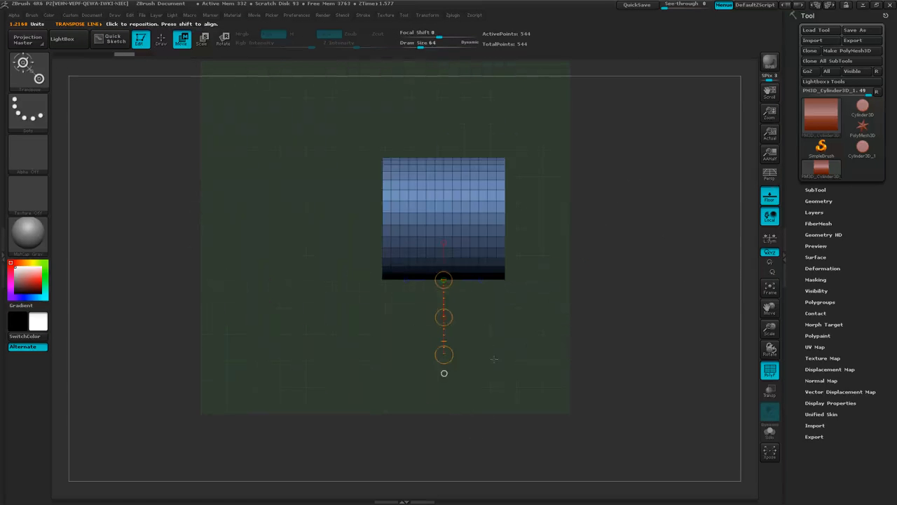
Place a short transpose line on the cylinder's side, try transforming the cylinder with it, and undo the changes.
{"action": "left_click_drag", "start_coordinate": [444, 280], "coordinate": [445, 215]}
{"action": "left_click_drag", "start_coordinate": [603, 302], "coordinate": [489, 317]}
{"action": "left_click_drag", "start_coordinate": [489, 316], "coordinate": [401, 313]}
{"action": "left_click", "coordinate": [392, 310]}
{"action": "left_click_drag", "start_coordinate": [526, 266], "coordinate": [586, 245]}
{"action": "key", "text": "ctrl+z"}
{"action": "key", "text": "ctrl+z"}
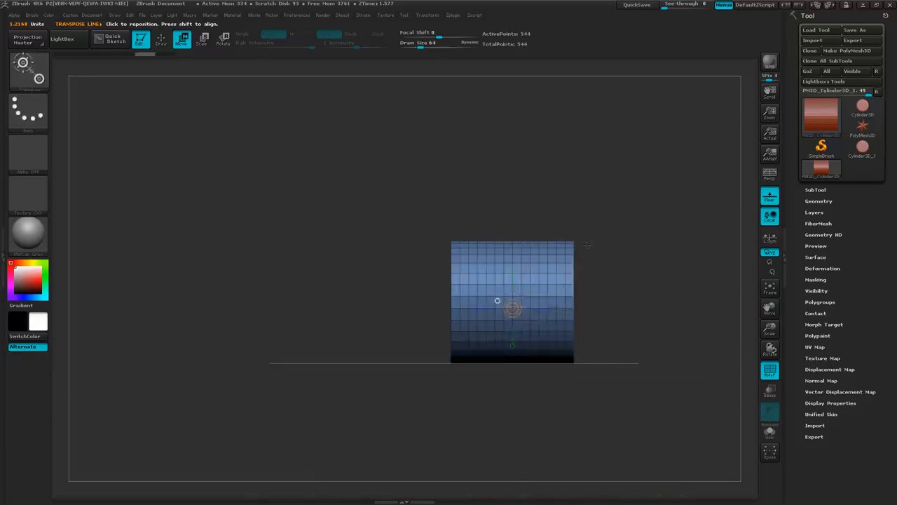
Set the Draw Size to 10 to shrink the transpose line's circles.
{"action": "key", "text": "space"}
{"action": "mouse_move", "coordinate": [609, 273]}
{"action": "left_mouse_down"}
{"action": "mouse_move", "coordinate": [597, 274]}
{"action": "mouse_move", "coordinate": [605, 264]}
{"action": "mouse_move", "coordinate": [596, 261]}
{"action": "left_mouse_up"}
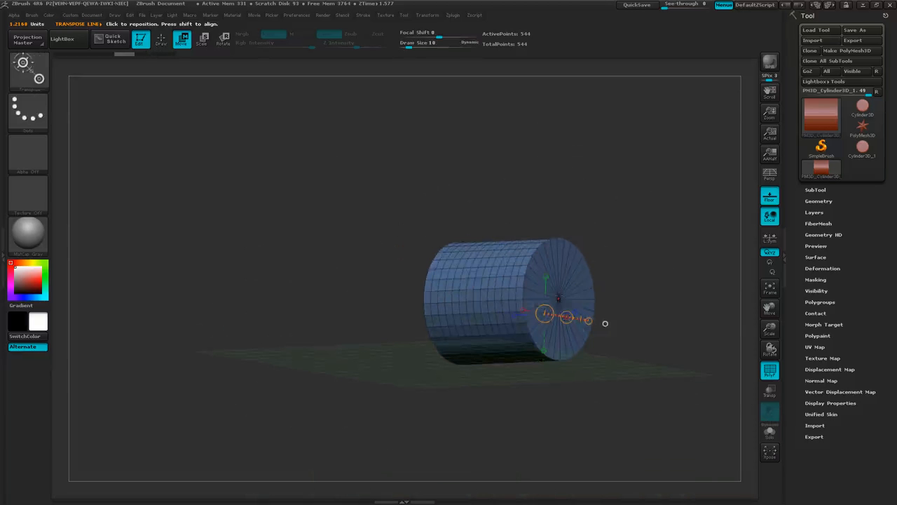
Align the transpose line at the end cap's centre to the vertical and horizontal axes in turn, ending with it pointing straight down.
{"action": "mouse_move", "coordinate": [605, 320]}
{"action": "left_mouse_down"}
{"action": "mouse_move", "coordinate": [639, 301]}
{"action": "mouse_move", "coordinate": [640, 311]}
{"action": "mouse_move", "coordinate": [590, 328]}
{"action": "left_mouse_up"}
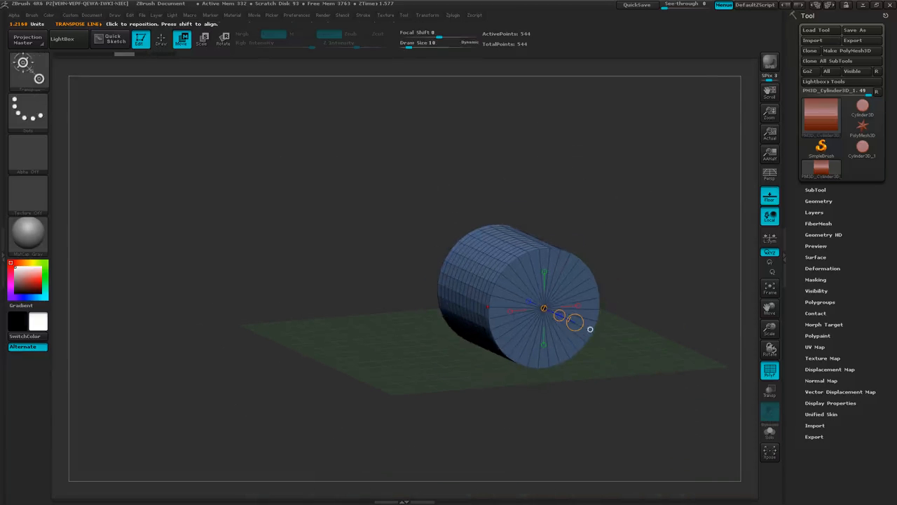
{"action": "left_click", "coordinate": [543, 344]}
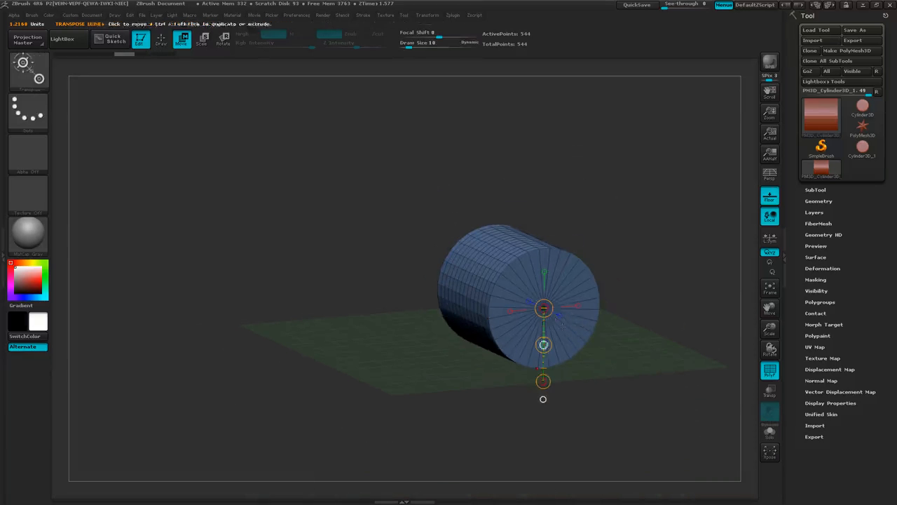
{"action": "left_click", "coordinate": [578, 305]}
{"action": "left_click_drag", "start_coordinate": [617, 354], "coordinate": [589, 358], "text": "shift"}
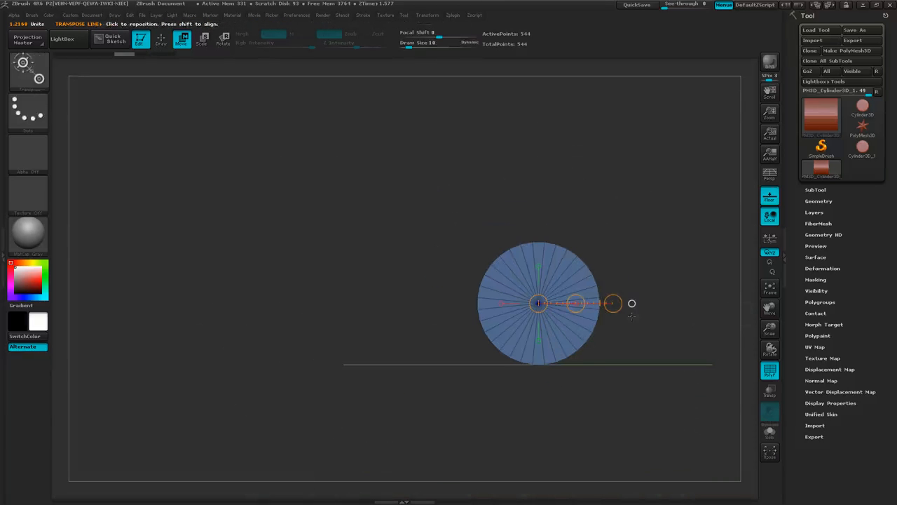
{"action": "left_click", "coordinate": [537, 264]}
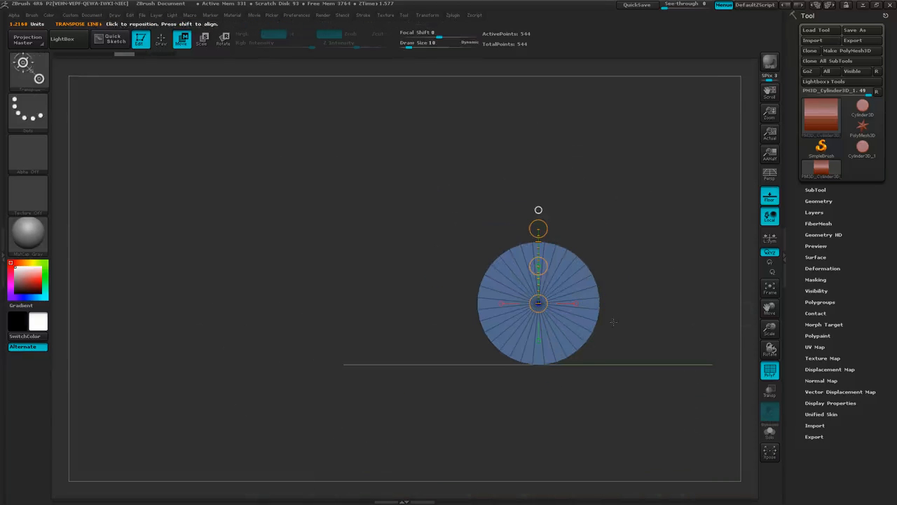
{"action": "left_click", "coordinate": [500, 304]}
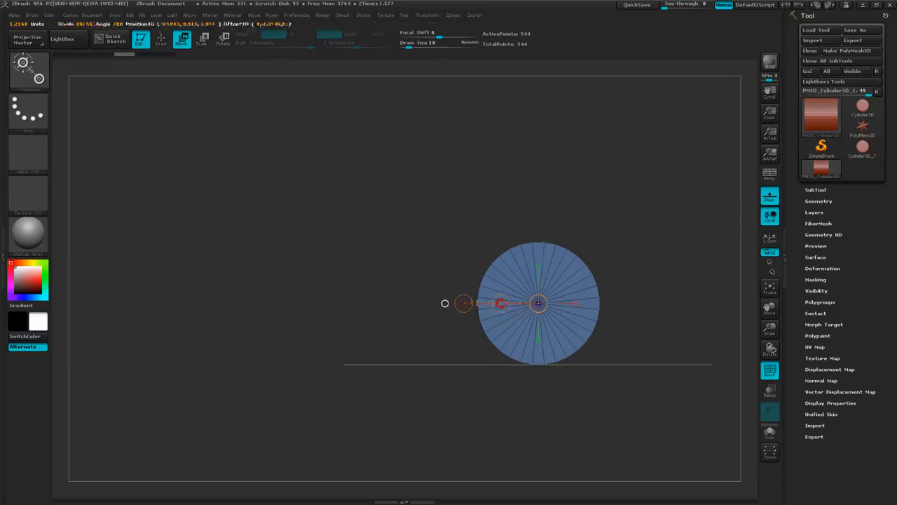
{"action": "left_click", "coordinate": [538, 340]}
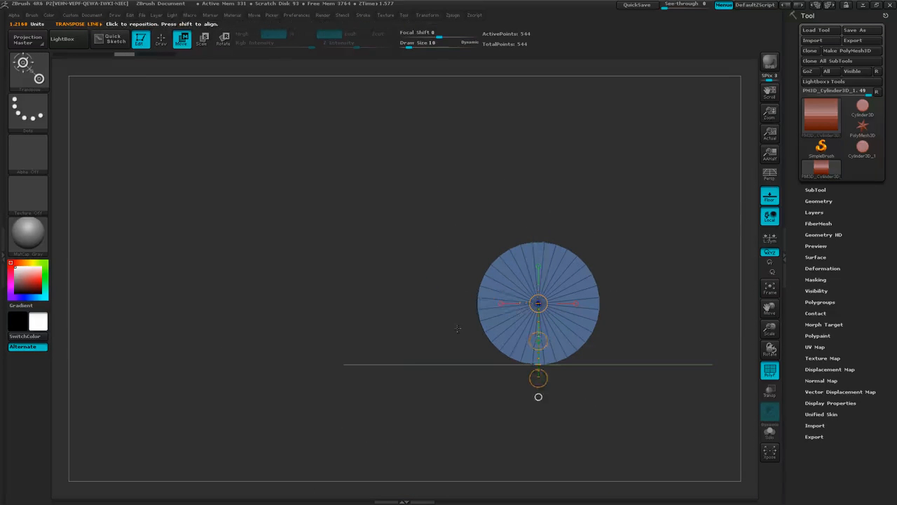
Draw a transpose line on the cylinder's side and extend it horizontally past the end cap to about 2.9 units.
{"action": "left_click_drag", "start_coordinate": [459, 329], "coordinate": [487, 321]}
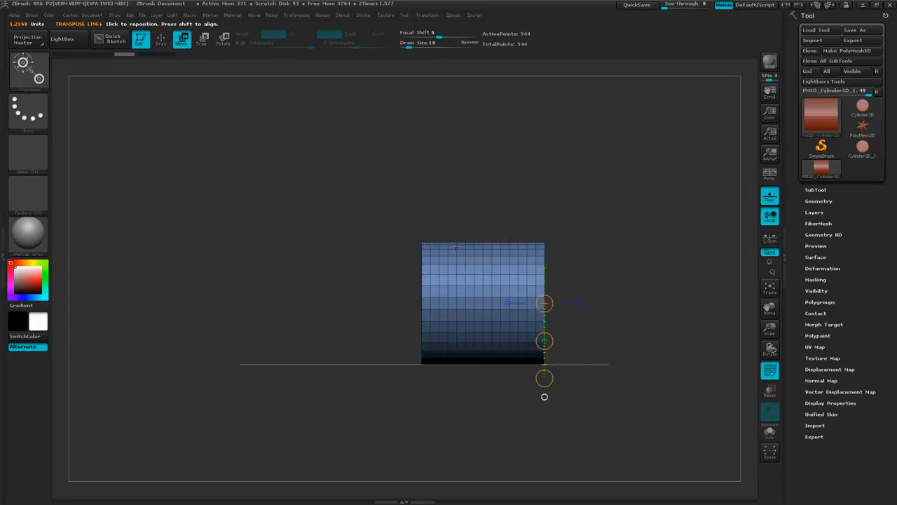
{"action": "left_click_drag", "start_coordinate": [464, 284], "coordinate": [501, 285]}
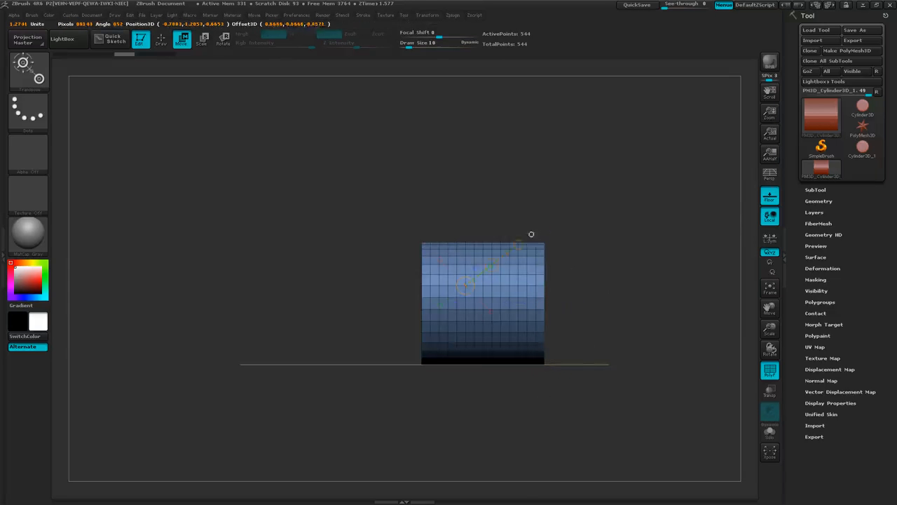
{"action": "left_click_drag", "start_coordinate": [543, 207], "coordinate": [662, 286]}
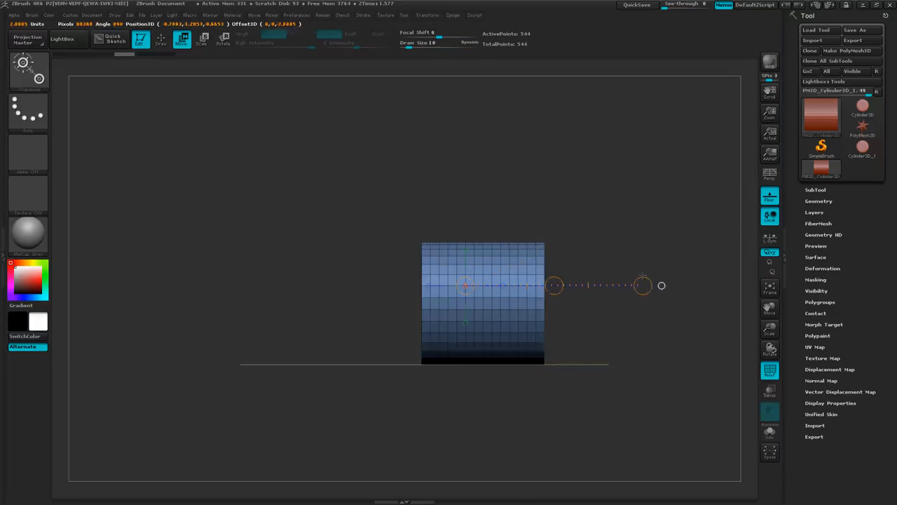
Draw a transpose line from the cylinder's upper side and pull its end diagonally outward to about 2.2 units.
{"action": "left_click_drag", "start_coordinate": [585, 341], "coordinate": [574, 359]}
{"action": "left_click_drag", "start_coordinate": [503, 253], "coordinate": [442, 255]}
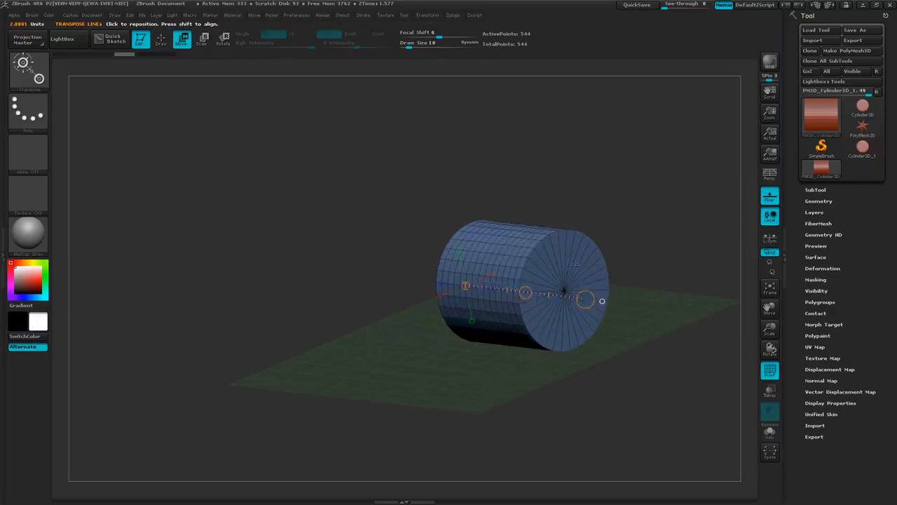
{"action": "left_click_drag", "start_coordinate": [497, 252], "coordinate": [538, 220]}
{"action": "left_click_drag", "start_coordinate": [600, 186], "coordinate": [541, 216]}
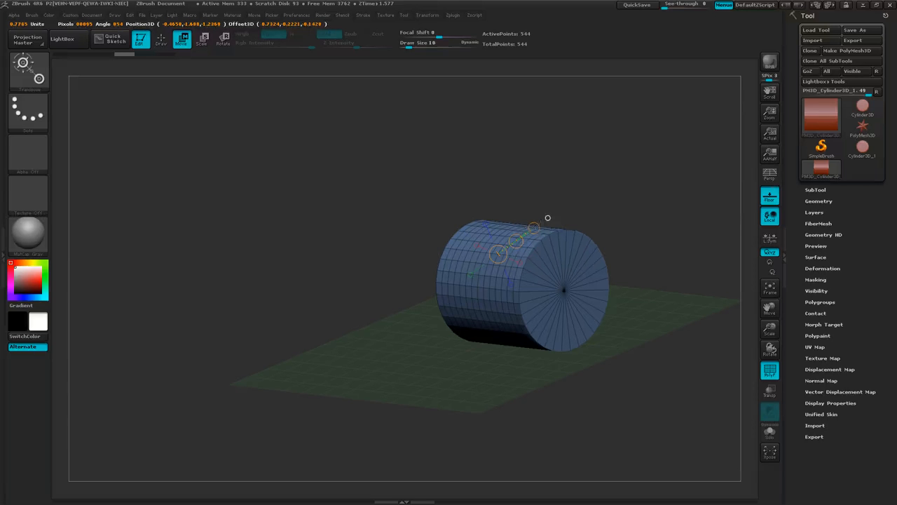
{"action": "left_click_drag", "start_coordinate": [548, 218], "coordinate": [616, 160]}
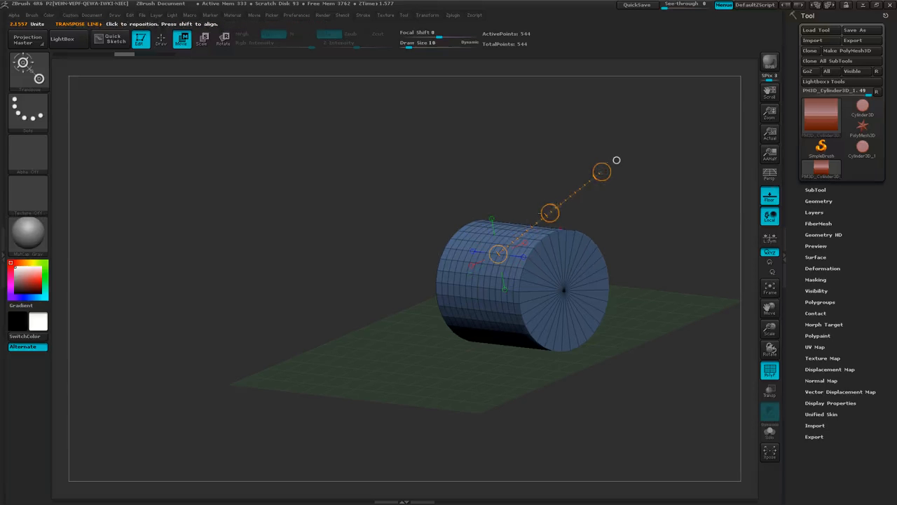
Draw more transpose lines from the cylinder's upper surface at different view angles, extending the last one to about 2.7 units.
{"action": "left_click_drag", "start_coordinate": [506, 236], "coordinate": [618, 228]}
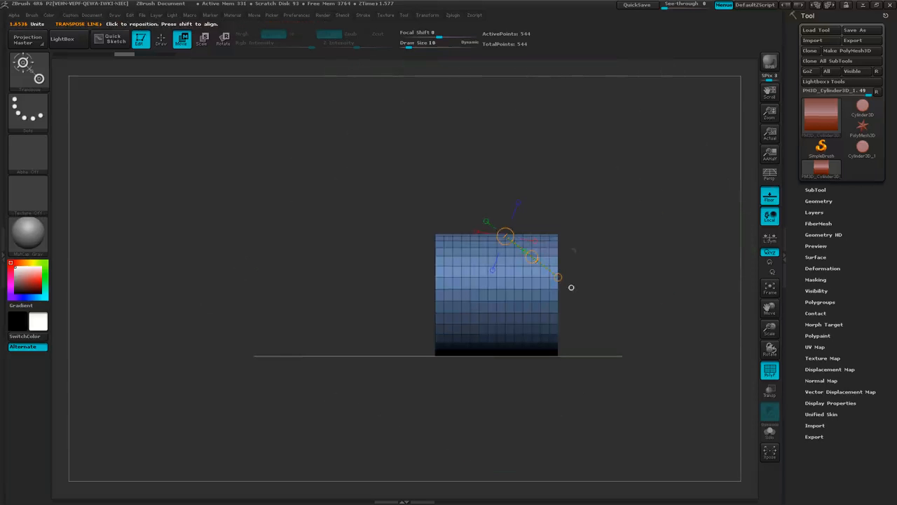
{"action": "left_click_drag", "start_coordinate": [540, 244], "coordinate": [619, 178]}
{"action": "left_click_drag", "start_coordinate": [607, 301], "coordinate": [576, 380]}
{"action": "left_click_drag", "start_coordinate": [519, 218], "coordinate": [586, 177]}
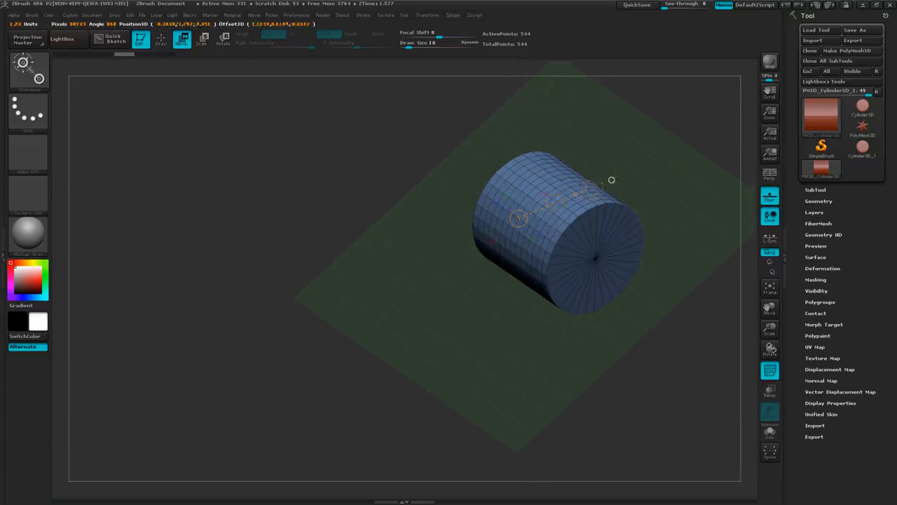
{"action": "left_click_drag", "start_coordinate": [611, 180], "coordinate": [687, 148]}
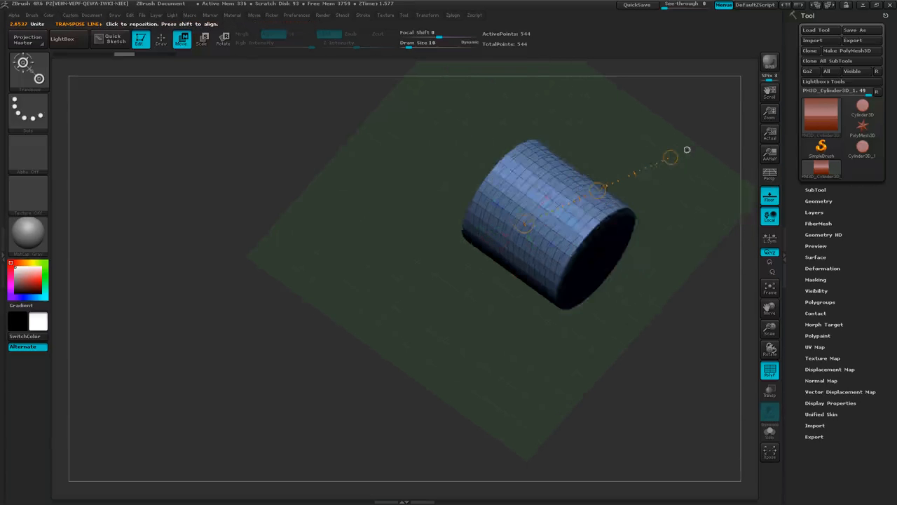
{"action": "left_click_drag", "start_coordinate": [624, 279], "coordinate": [615, 233]}
{"action": "left_click_drag", "start_coordinate": [639, 275], "coordinate": [629, 277]}
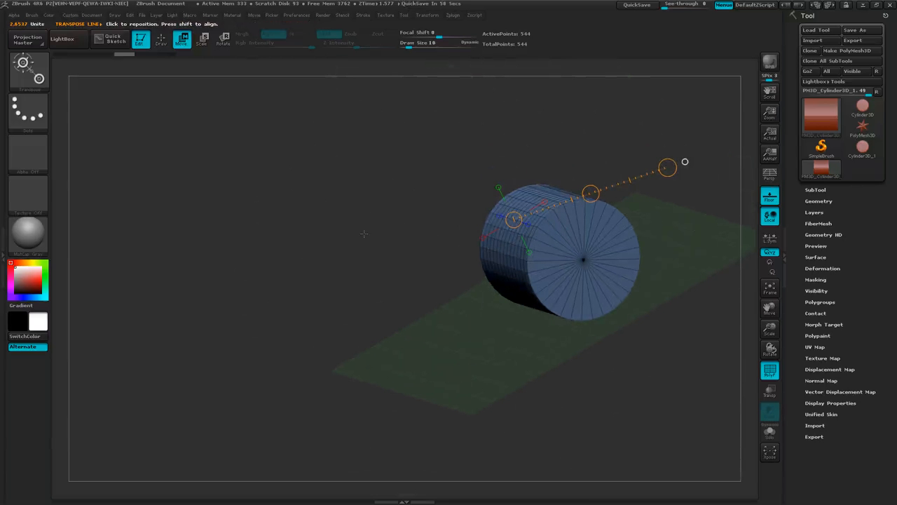
{"action": "key", "text": "alt+Tab"}
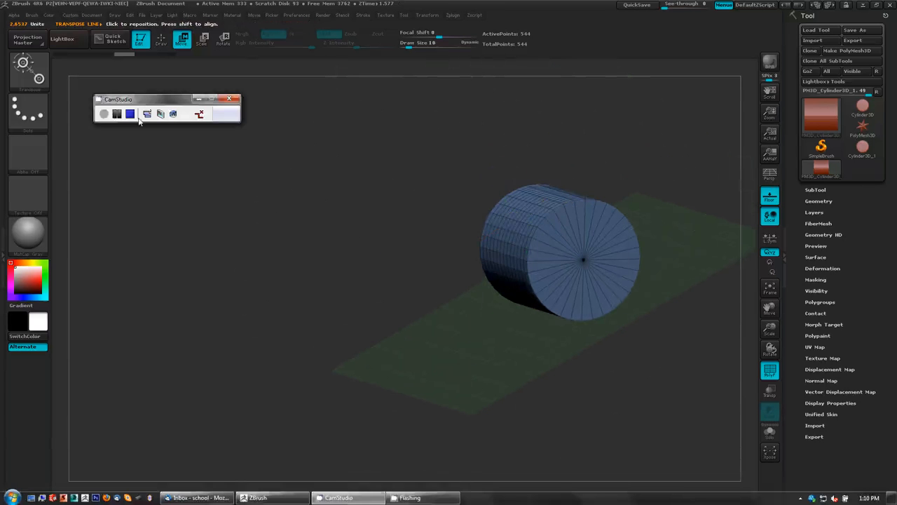
{"action": "left_click", "coordinate": [130, 114]}
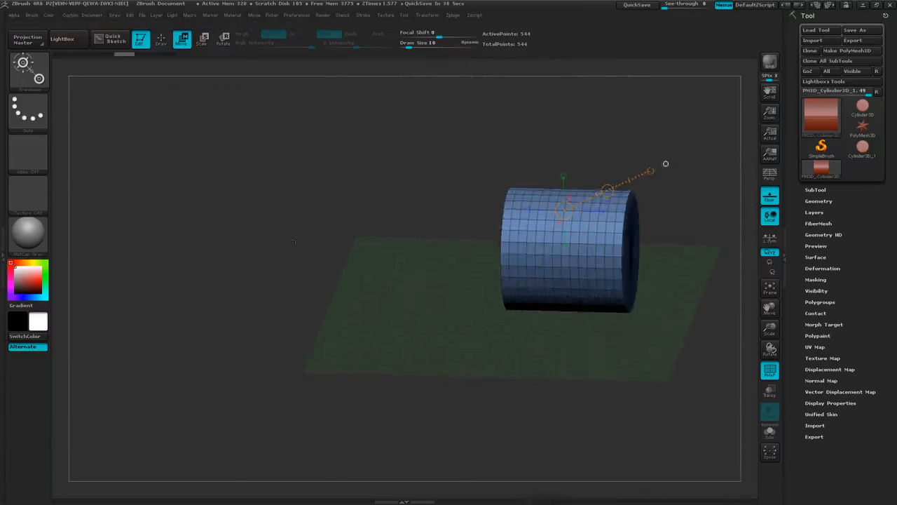
In Scale mode, centre the transpose line on the cylinder's end cap and scale the cylinder up uniformly on three axes.
{"action": "mouse_move", "coordinate": [294, 240]}
{"action": "left_mouse_down"}
{"action": "mouse_move", "coordinate": [297, 276]}
{"action": "mouse_move", "coordinate": [266, 220]}
{"action": "mouse_move", "coordinate": [263, 229]}
{"action": "mouse_move", "coordinate": [189, 230]}
{"action": "left_mouse_up"}
{"action": "left_click", "coordinate": [205, 43]}
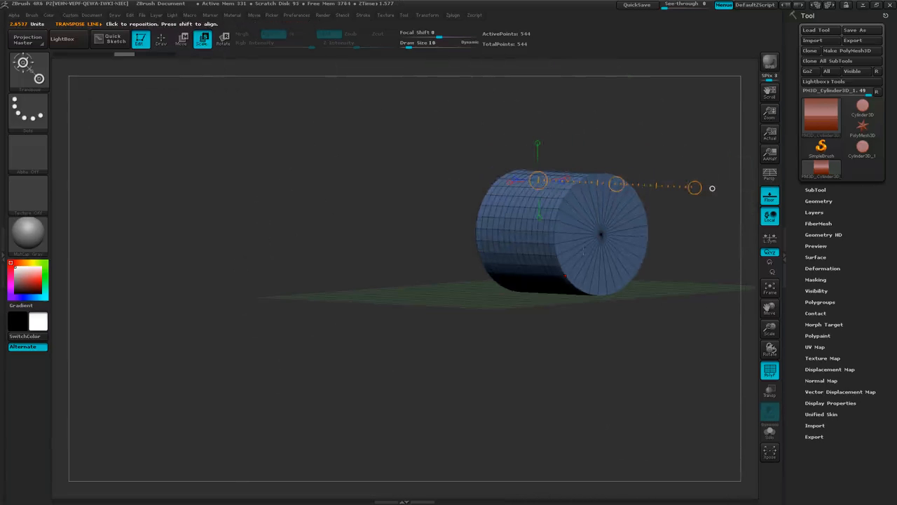
{"action": "left_click_drag", "start_coordinate": [601, 235], "coordinate": [488, 290]}
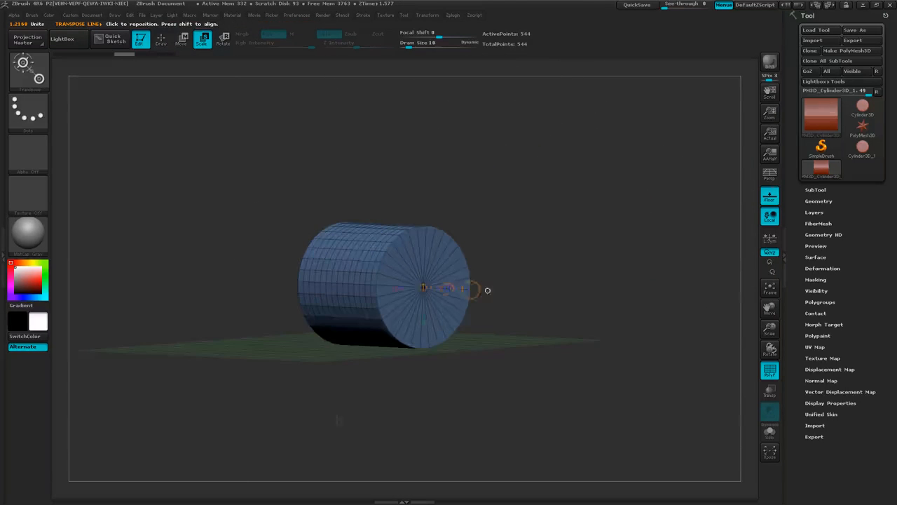
{"action": "left_click_drag", "start_coordinate": [338, 421], "coordinate": [352, 407]}
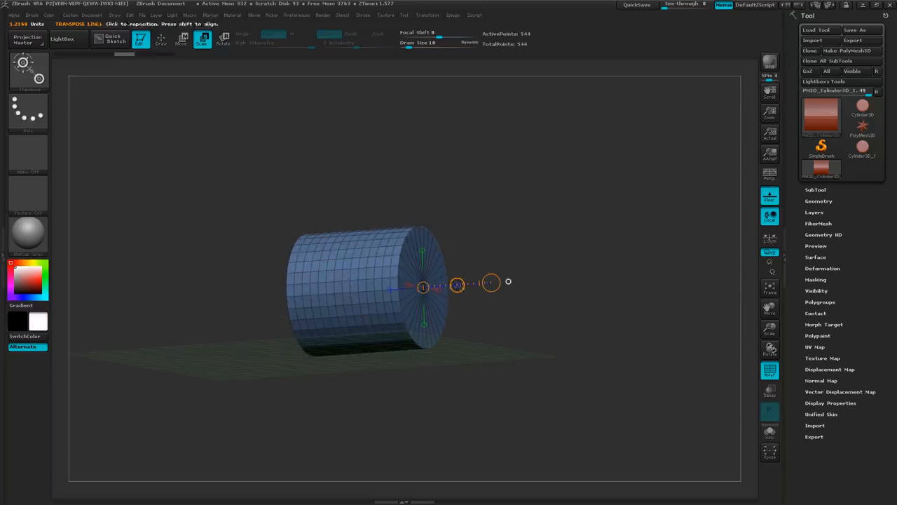
{"action": "left_click_drag", "start_coordinate": [508, 281], "coordinate": [504, 289]}
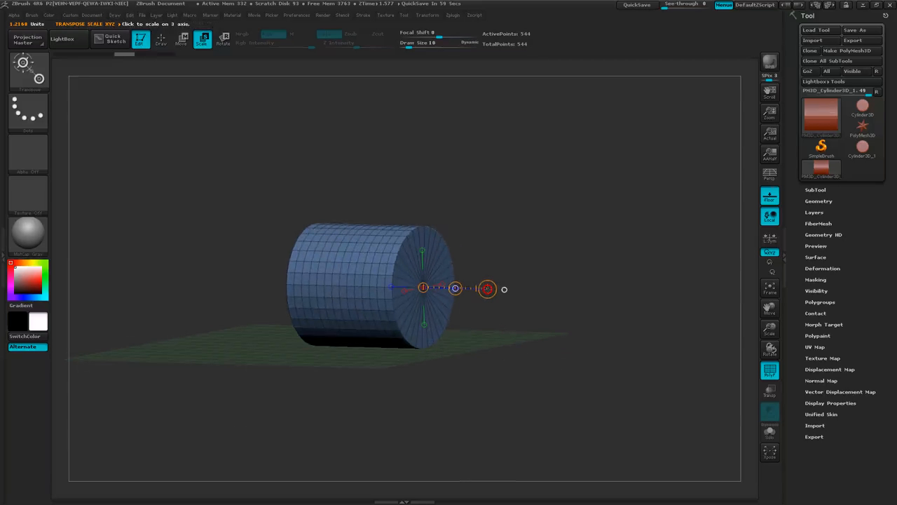
{"action": "mouse_move", "coordinate": [504, 289]}
{"action": "left_mouse_down"}
{"action": "mouse_move", "coordinate": [549, 289]}
{"action": "mouse_move", "coordinate": [496, 289]}
{"action": "mouse_move", "coordinate": [488, 304]}
{"action": "mouse_move", "coordinate": [503, 290]}
{"action": "mouse_move", "coordinate": [561, 289]}
{"action": "mouse_move", "coordinate": [494, 289]}
{"action": "mouse_move", "coordinate": [504, 289]}
{"action": "left_mouse_up"}
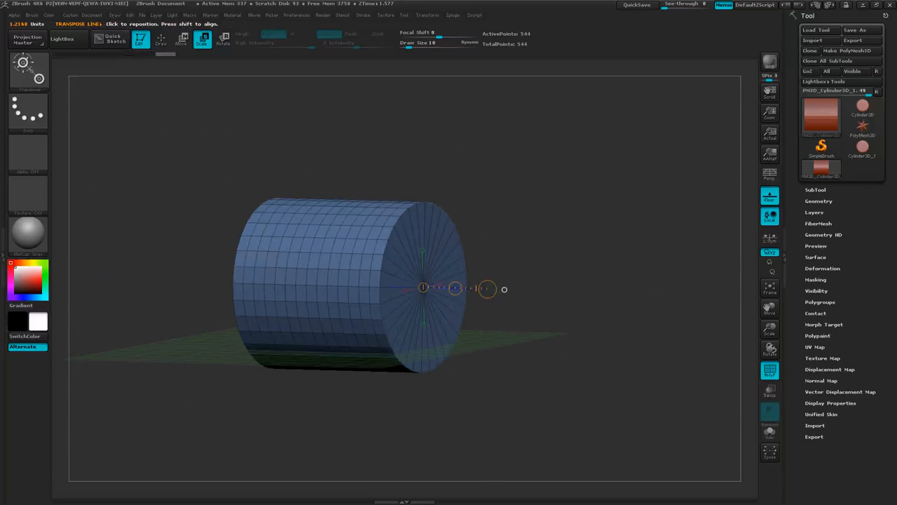
{"action": "left_click_drag", "start_coordinate": [477, 360], "coordinate": [483, 377]}
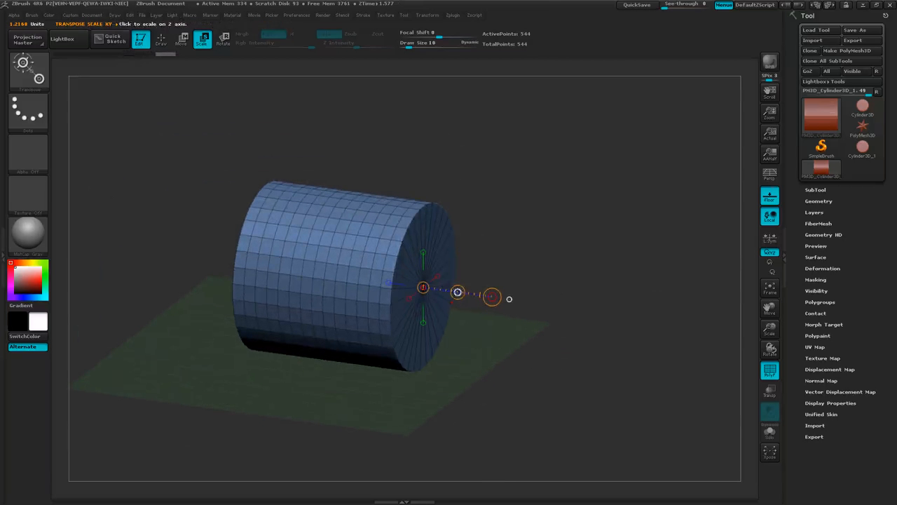
{"action": "left_click_drag", "start_coordinate": [499, 339], "coordinate": [474, 339]}
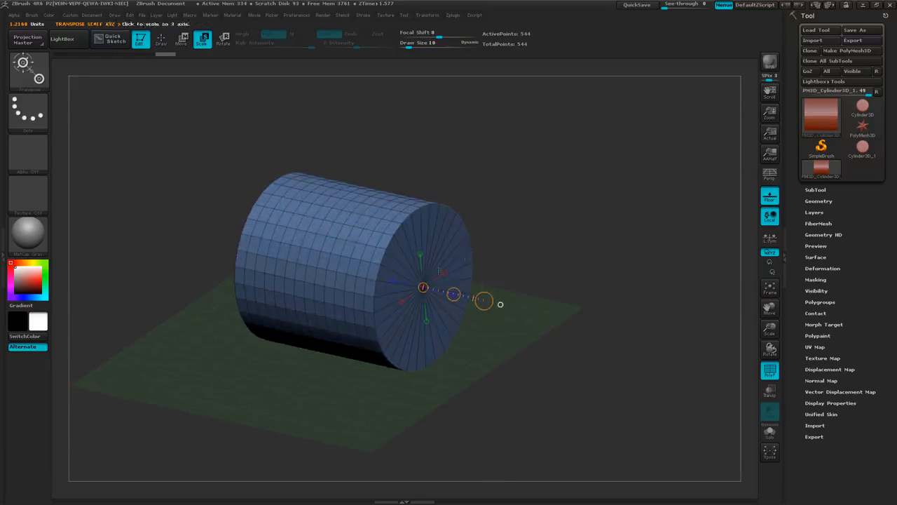
{"action": "mouse_move", "coordinate": [501, 304]}
{"action": "left_mouse_down"}
{"action": "mouse_move", "coordinate": [545, 318]}
{"action": "mouse_move", "coordinate": [508, 306]}
{"action": "mouse_move", "coordinate": [516, 309]}
{"action": "left_mouse_up"}
Reposition the transpose line at the end cap's lower edge and scale the cylinder up uniformly from there.
{"action": "left_click", "coordinate": [376, 328]}
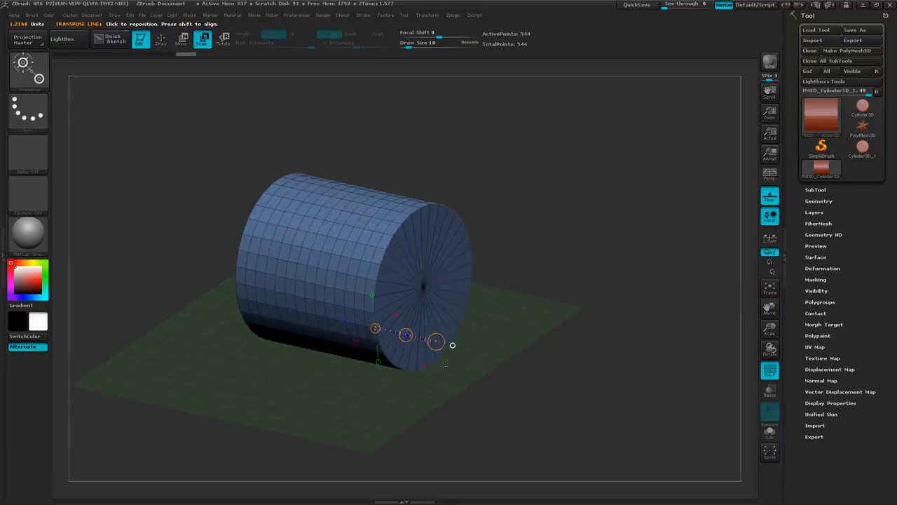
{"action": "left_click_drag", "start_coordinate": [402, 376], "coordinate": [425, 392]}
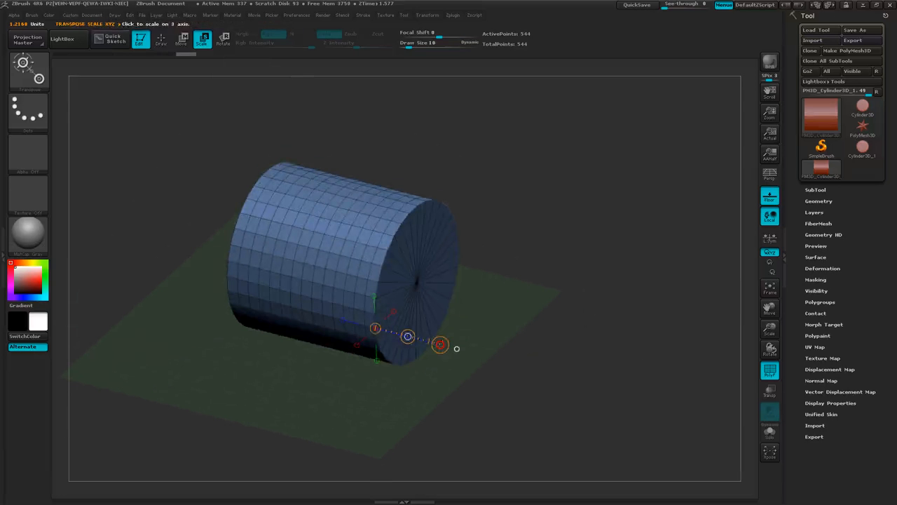
{"action": "mouse_move", "coordinate": [440, 343]}
{"action": "left_mouse_down"}
{"action": "mouse_move", "coordinate": [555, 351]}
{"action": "mouse_move", "coordinate": [457, 349]}
{"action": "left_mouse_up"}
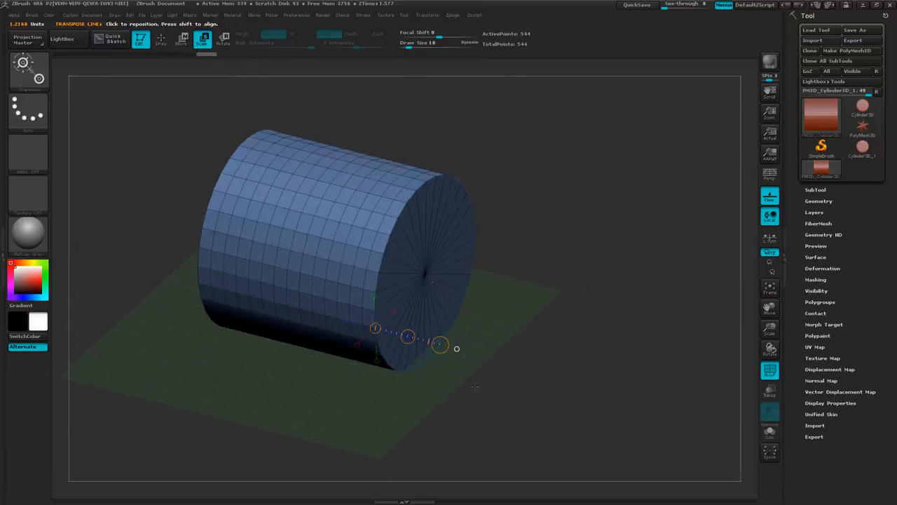
Place the transpose line on the end cap's upper edge and scale the cylinder up uniformly from it, undoing the first try.
{"action": "left_click_drag", "start_coordinate": [304, 214], "coordinate": [272, 169]}
{"action": "left_click_drag", "start_coordinate": [512, 293], "coordinate": [268, 287]}
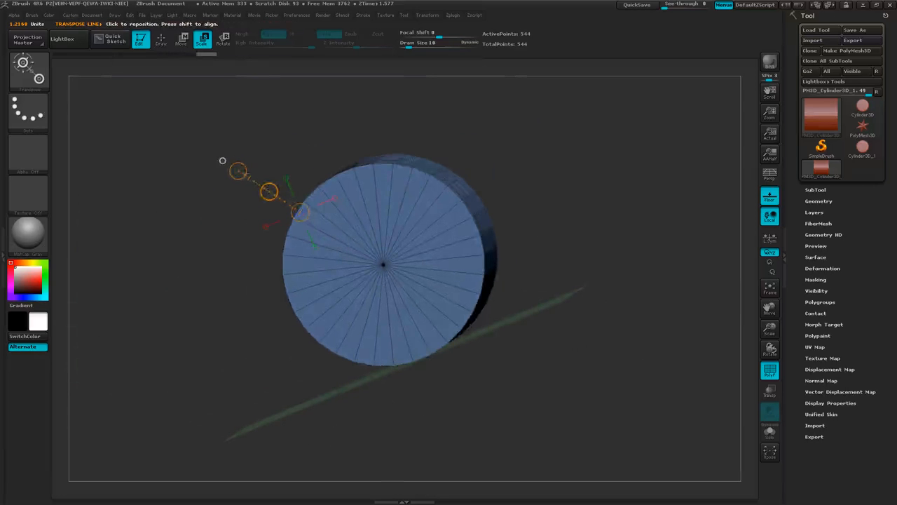
{"action": "left_click_drag", "start_coordinate": [239, 171], "coordinate": [175, 136]}
{"action": "key", "text": "ctrl+z"}
{"action": "left_click_drag", "start_coordinate": [219, 268], "coordinate": [225, 270], "text": "shift"}
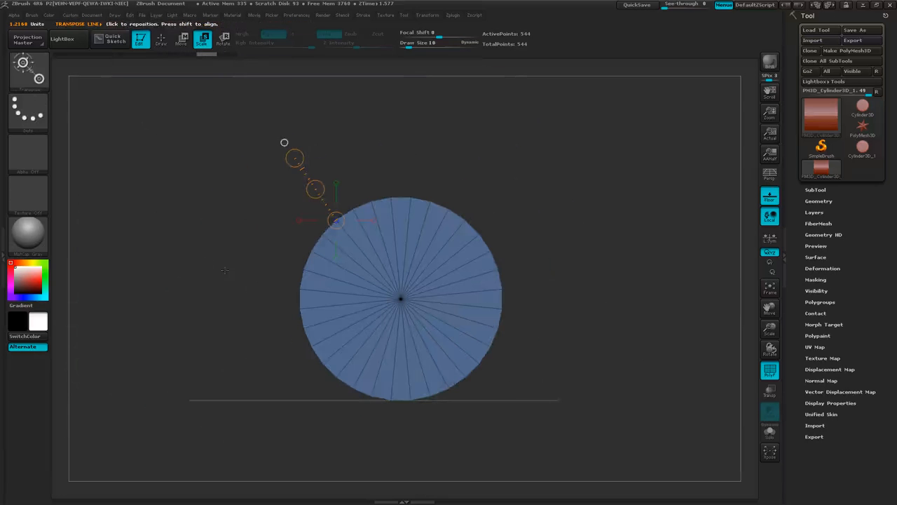
{"action": "left_click_drag", "start_coordinate": [294, 157], "coordinate": [244, 119]}
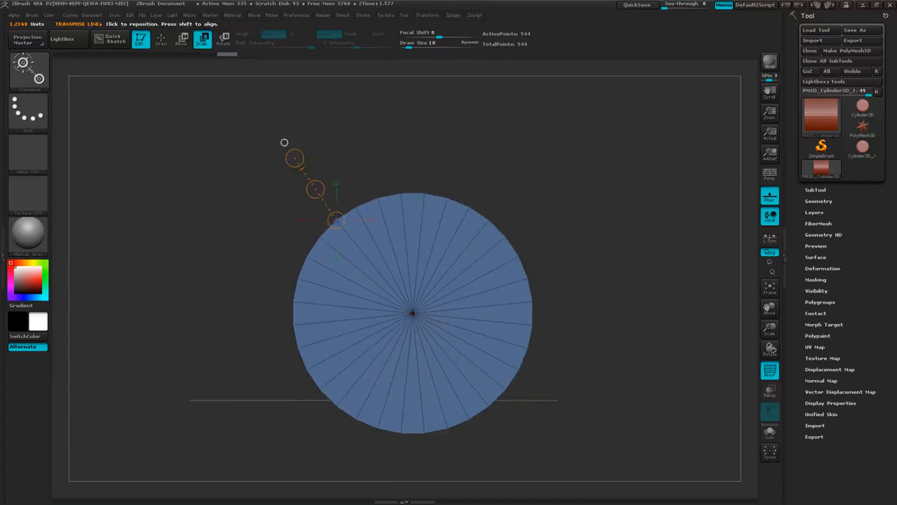
Return the transpose line to the end cap's centre and scale the cylinder up on two axes to widen its diameter.
{"action": "mouse_move", "coordinate": [413, 313]}
{"action": "left_mouse_down"}
{"action": "mouse_move", "coordinate": [488, 313]}
{"action": "mouse_move", "coordinate": [511, 322]}
{"action": "mouse_move", "coordinate": [469, 329]}
{"action": "mouse_move", "coordinate": [501, 348]}
{"action": "left_mouse_up"}
{"action": "left_click_drag", "start_coordinate": [180, 337], "coordinate": [209, 333]}
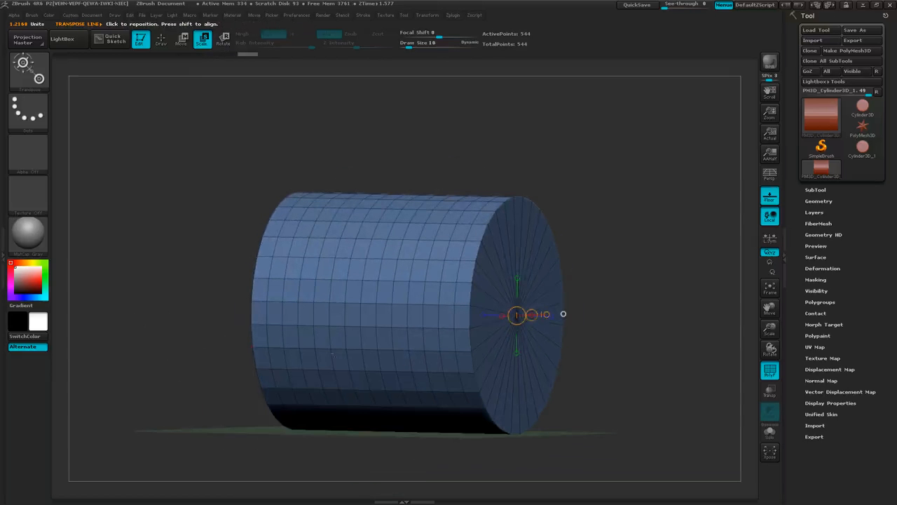
{"action": "left_click", "coordinate": [489, 269]}
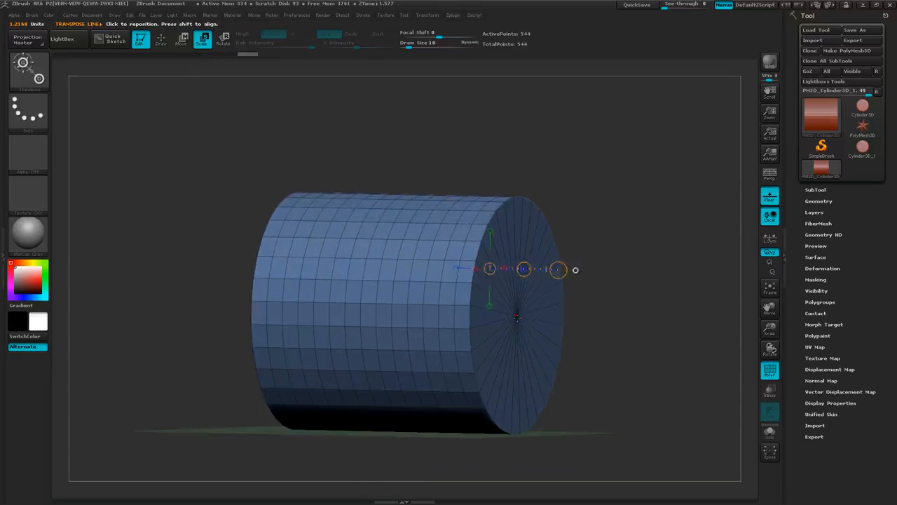
{"action": "left_click", "coordinate": [517, 315]}
{"action": "right_click_drag", "start_coordinate": [491, 399], "coordinate": [510, 384]}
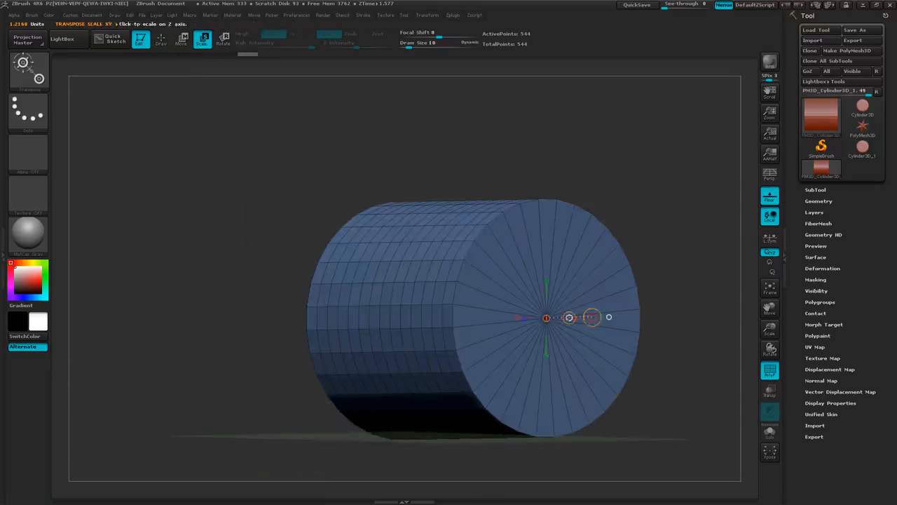
{"action": "left_click_drag", "start_coordinate": [570, 317], "coordinate": [725, 319]}
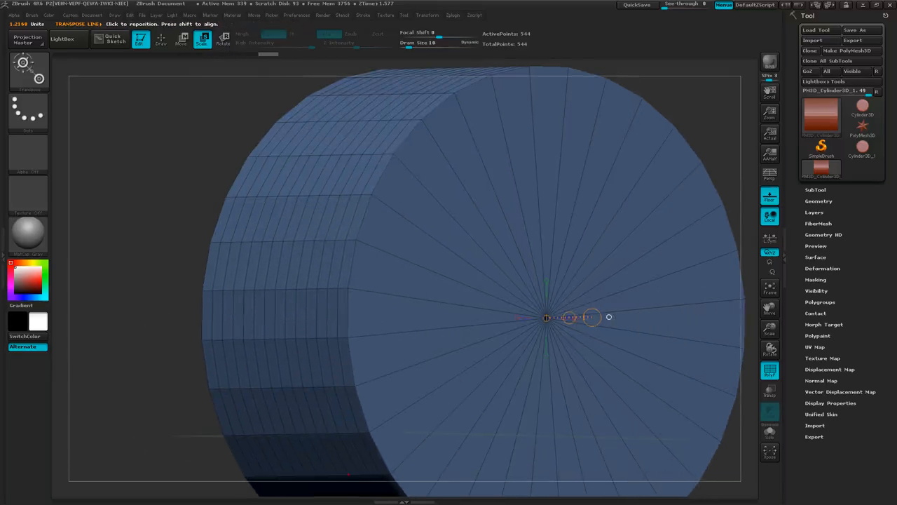
Undo the last two-axis scale of the cylinder after viewing it from the side.
{"action": "left_click_drag", "start_coordinate": [126, 315], "coordinate": [199, 315]}
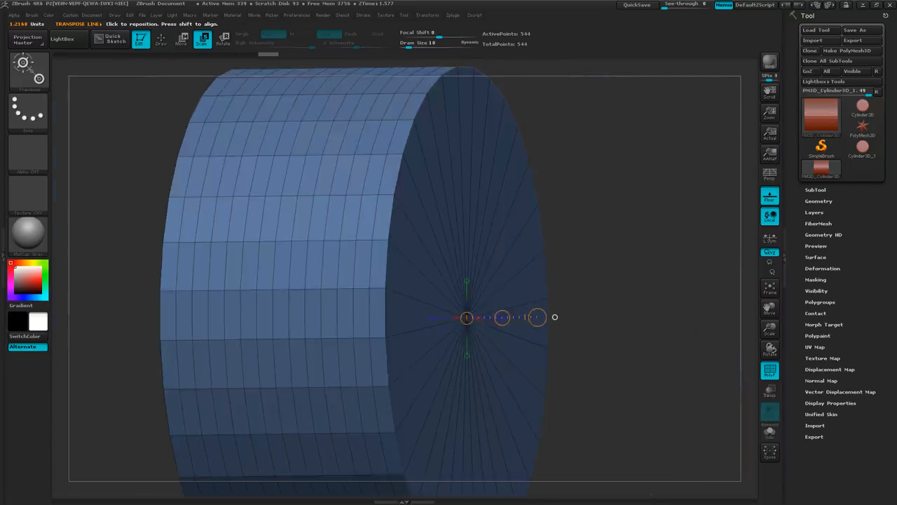
{"action": "mouse_move", "coordinate": [596, 357]}
{"action": "left_mouse_down"}
{"action": "mouse_move", "coordinate": [596, 302]}
{"action": "mouse_move", "coordinate": [589, 344]}
{"action": "left_mouse_up"}
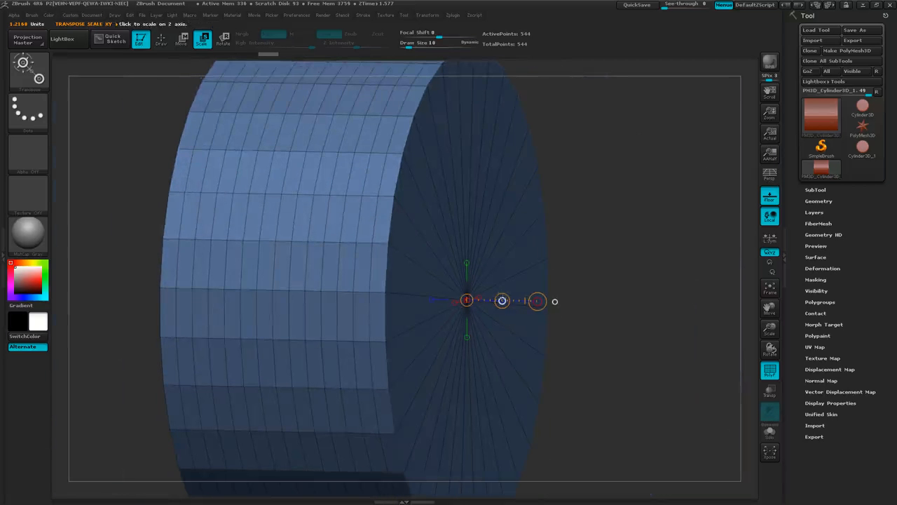
{"action": "key", "text": "ctrl+z"}
Try narrowing the cylinder with a two-axis scale and resizing it from the transpose line's outer end, undoing both changes.
{"action": "left_click_drag", "start_coordinate": [502, 300], "coordinate": [521, 301]}
{"action": "left_click_drag", "start_coordinate": [508, 379], "coordinate": [520, 377]}
{"action": "left_click_drag", "start_coordinate": [440, 302], "coordinate": [516, 312]}
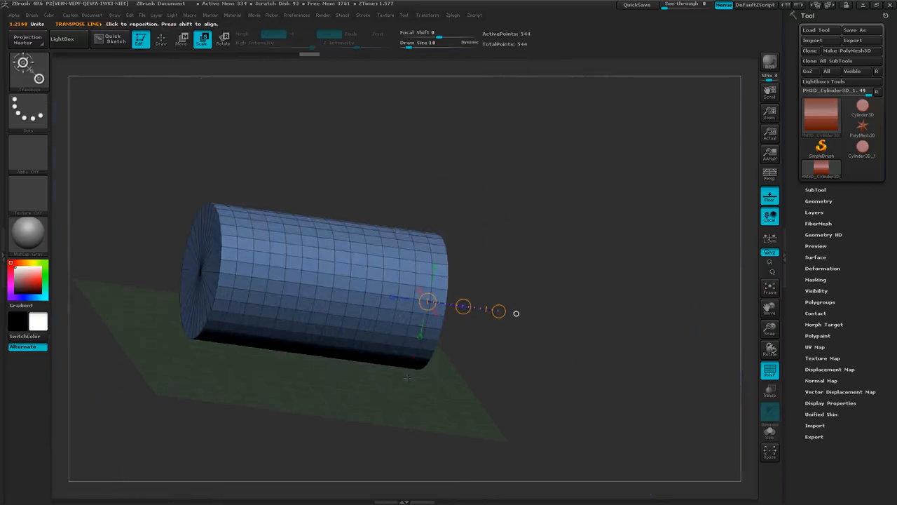
{"action": "left_click_drag", "start_coordinate": [407, 376], "coordinate": [283, 356]}
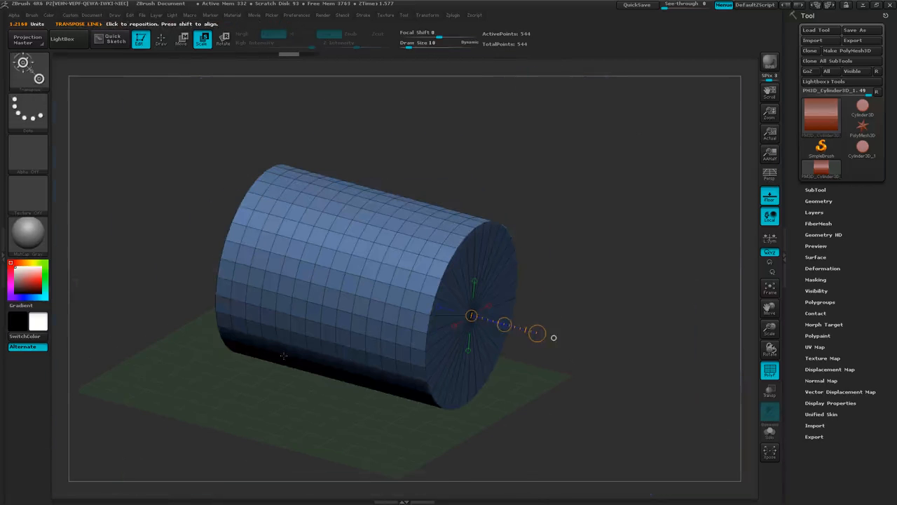
{"action": "left_click_drag", "start_coordinate": [537, 333], "coordinate": [535, 333]}
{"action": "key", "text": "ctrl+z"}
Recentre the transpose line on the end cap, scale the cylinder up uniformly about the line's outer end, and undo it.
{"action": "mouse_move", "coordinate": [455, 310]}
{"action": "right_mouse_down"}
{"action": "mouse_move", "coordinate": [484, 311]}
{"action": "mouse_move", "coordinate": [455, 311]}
{"action": "mouse_move", "coordinate": [462, 305]}
{"action": "mouse_move", "coordinate": [460, 319]}
{"action": "mouse_move", "coordinate": [445, 320]}
{"action": "mouse_move", "coordinate": [472, 317]}
{"action": "mouse_move", "coordinate": [334, 286]}
{"action": "mouse_move", "coordinate": [449, 318]}
{"action": "right_mouse_up"}
{"action": "mouse_move", "coordinate": [461, 321]}
{"action": "left_mouse_down"}
{"action": "mouse_move", "coordinate": [542, 341]}
{"action": "mouse_move", "coordinate": [461, 321]}
{"action": "left_mouse_up"}
{"action": "right_click_drag", "start_coordinate": [461, 357], "coordinate": [436, 344]}
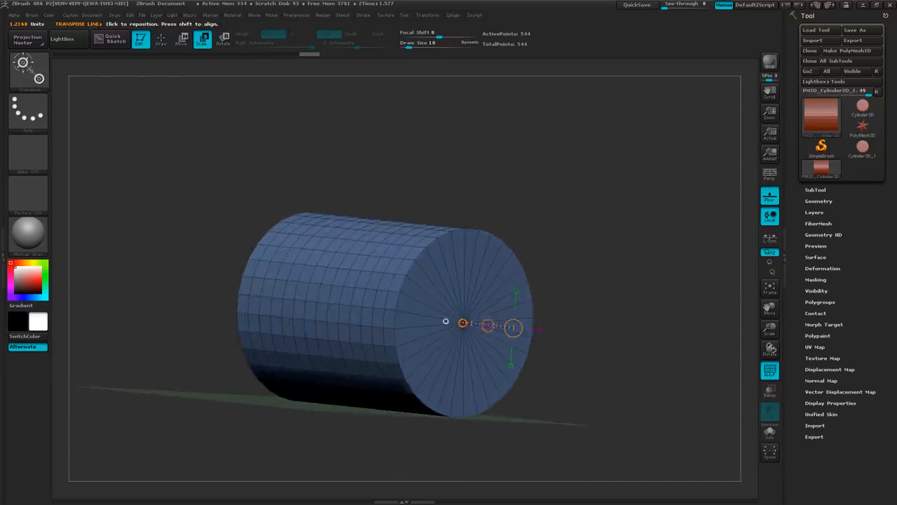
{"action": "right_click_drag", "start_coordinate": [302, 260], "coordinate": [302, 298]}
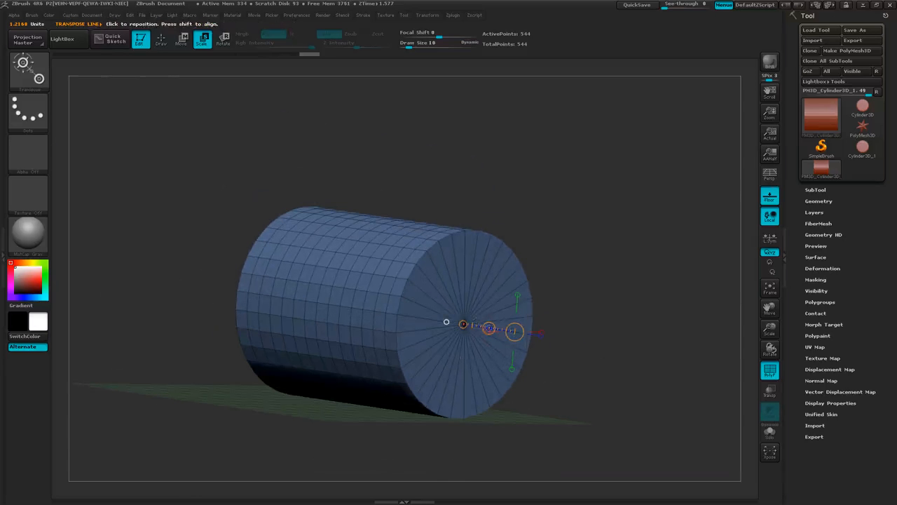
{"action": "mouse_move", "coordinate": [488, 328]}
{"action": "left_mouse_down"}
{"action": "mouse_move", "coordinate": [482, 366]}
{"action": "mouse_move", "coordinate": [462, 288]}
{"action": "mouse_move", "coordinate": [570, 305]}
{"action": "left_mouse_up"}
{"action": "left_click", "coordinate": [464, 326]}
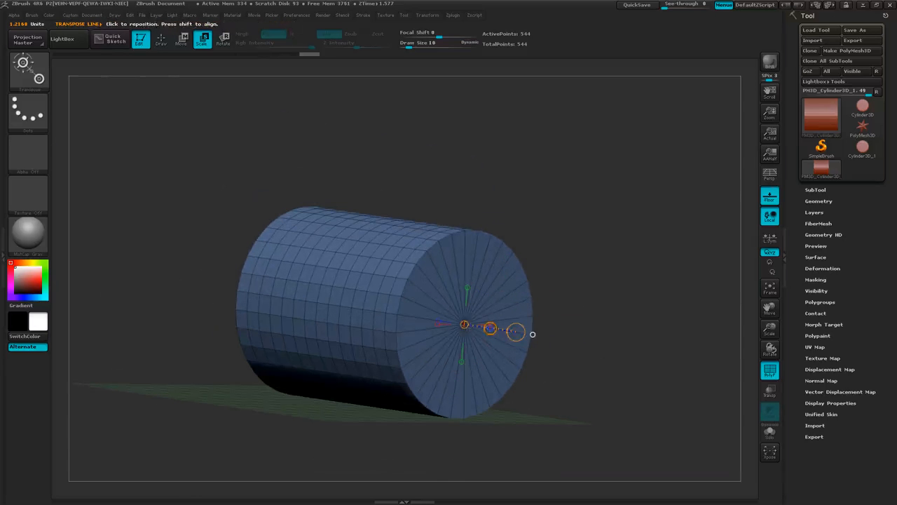
{"action": "left_click_drag", "start_coordinate": [464, 324], "coordinate": [442, 320]}
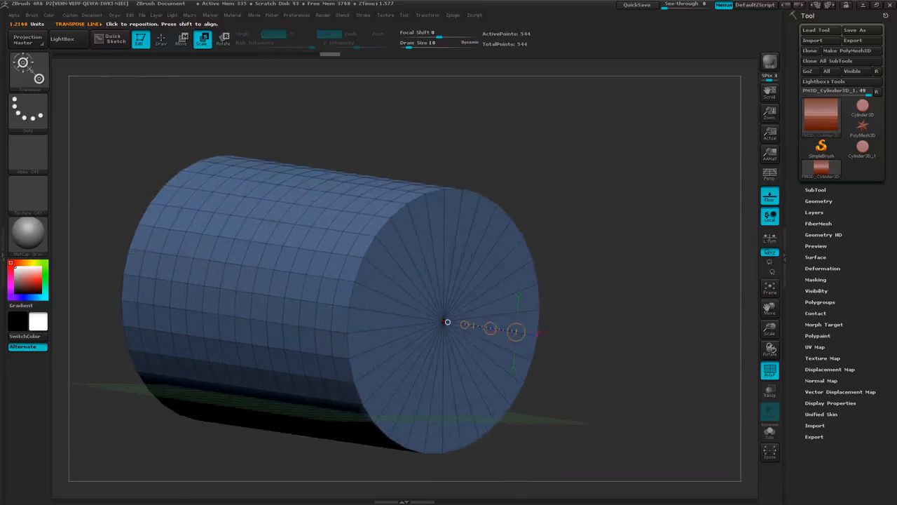
{"action": "right_click_drag", "start_coordinate": [445, 321], "coordinate": [493, 311]}
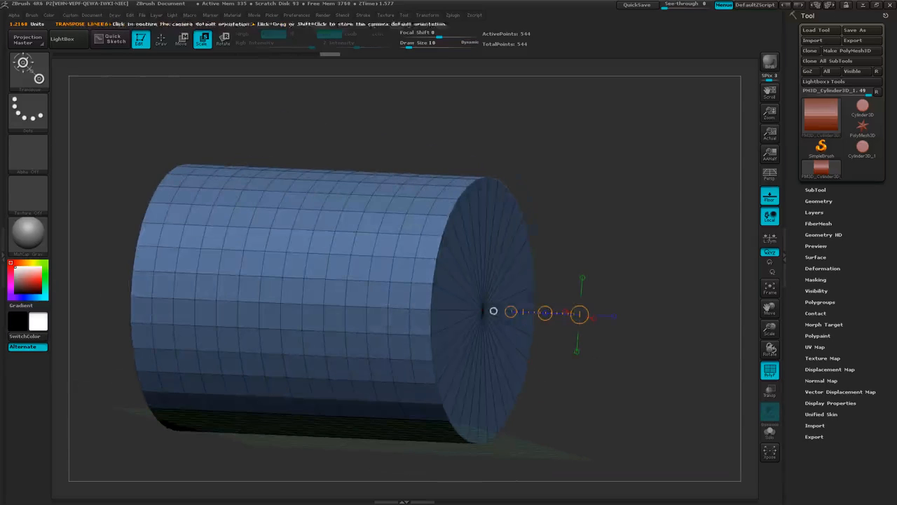
{"action": "right_click_drag", "start_coordinate": [456, 276], "coordinate": [455, 296]}
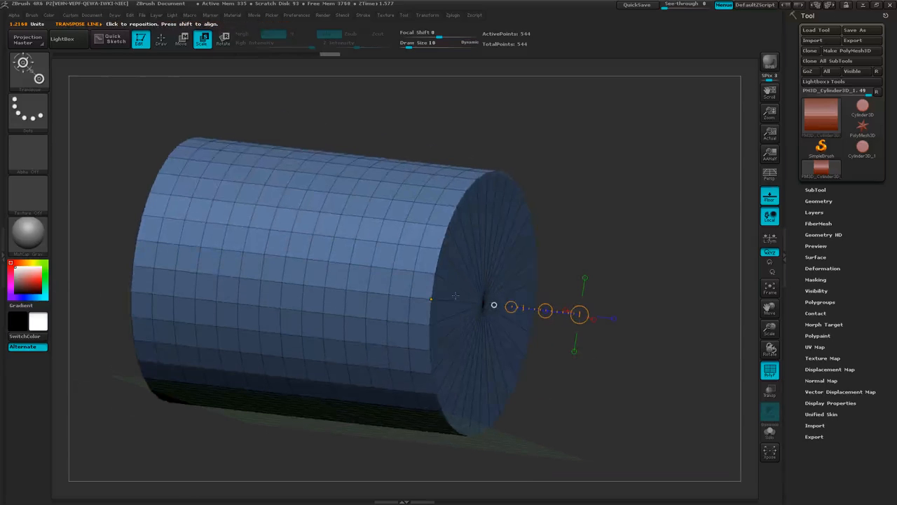
{"action": "key", "text": "ctrl+z"}
Switch to Rotate mode and, in side view, rotate the cylinder downward about its end cap's centre.
{"action": "left_click", "coordinate": [226, 41]}
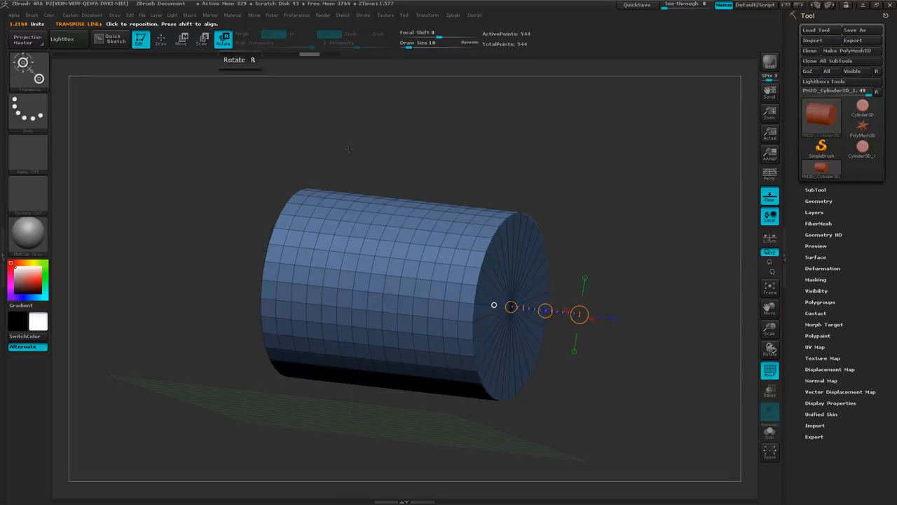
{"action": "right_click_drag", "start_coordinate": [496, 244], "coordinate": [440, 244]}
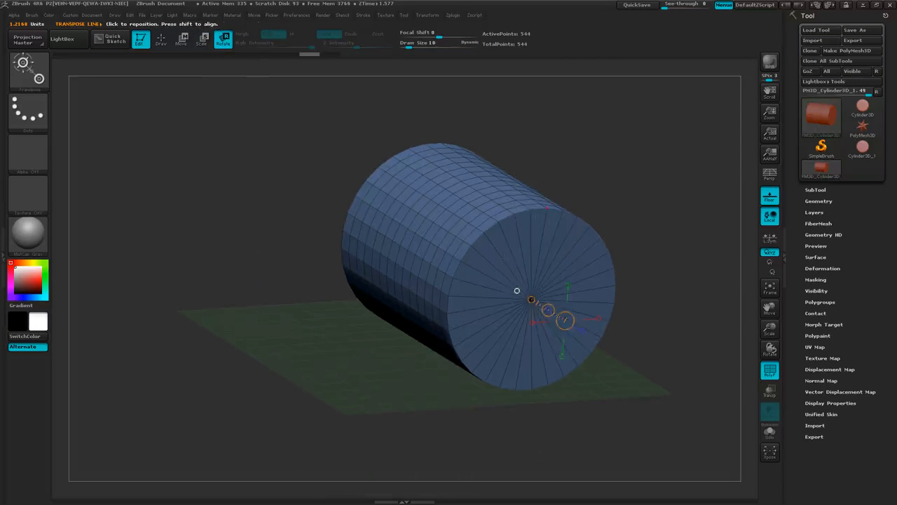
{"action": "mouse_move", "coordinate": [579, 329]}
{"action": "left_mouse_down"}
{"action": "mouse_move", "coordinate": [579, 239]}
{"action": "mouse_move", "coordinate": [580, 328]}
{"action": "left_mouse_up"}
{"action": "left_click_drag", "start_coordinate": [434, 403], "coordinate": [501, 328]}
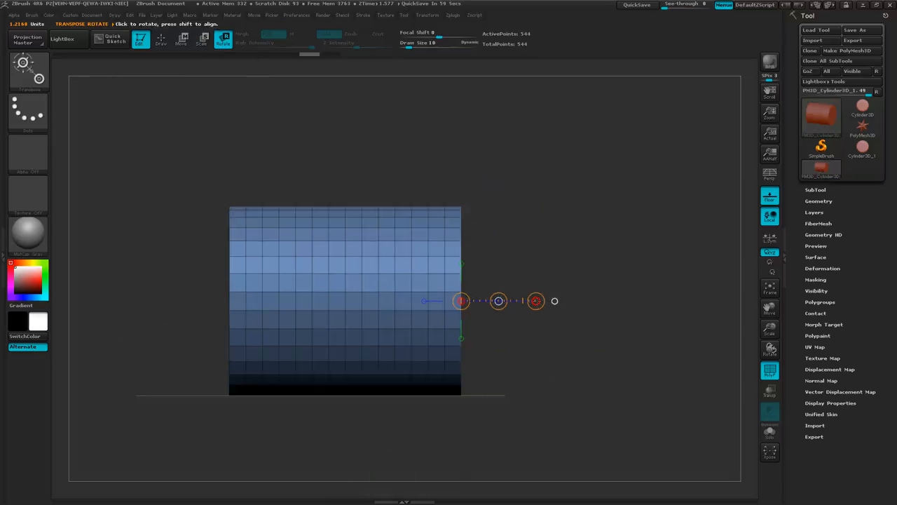
{"action": "left_click_drag", "start_coordinate": [536, 301], "coordinate": [522, 361]}
{"action": "left_click_drag", "start_coordinate": [466, 377], "coordinate": [565, 308]}
Place the transpose line near the end cap's upper edge, rotate the cylinder downward about that point, and undo it.
{"action": "left_click_drag", "start_coordinate": [645, 335], "coordinate": [582, 364]}
{"action": "left_click", "coordinate": [501, 232]}
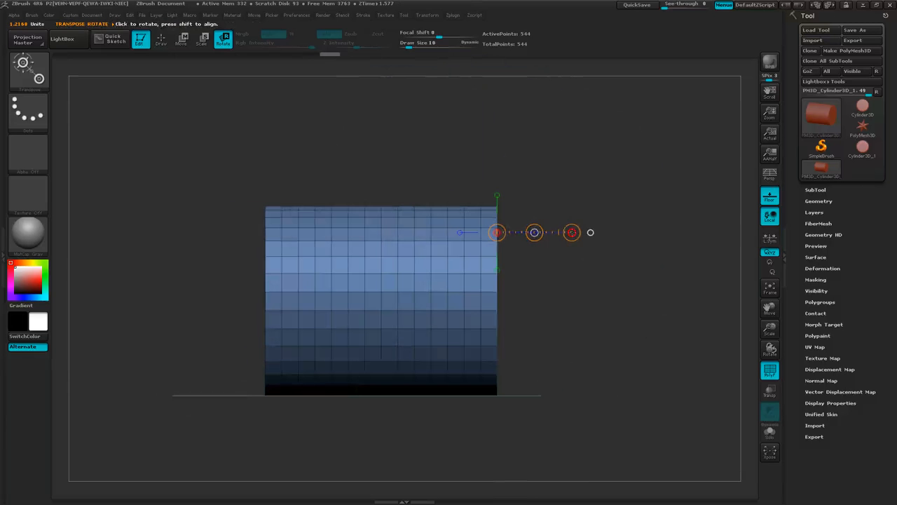
{"action": "left_click_drag", "start_coordinate": [572, 233], "coordinate": [567, 283]}
{"action": "key", "text": "ctrl+z"}
Move the transpose line back to the end cap's centre and spin the cylinder around its own axis.
{"action": "left_click_drag", "start_coordinate": [582, 330], "coordinate": [569, 343]}
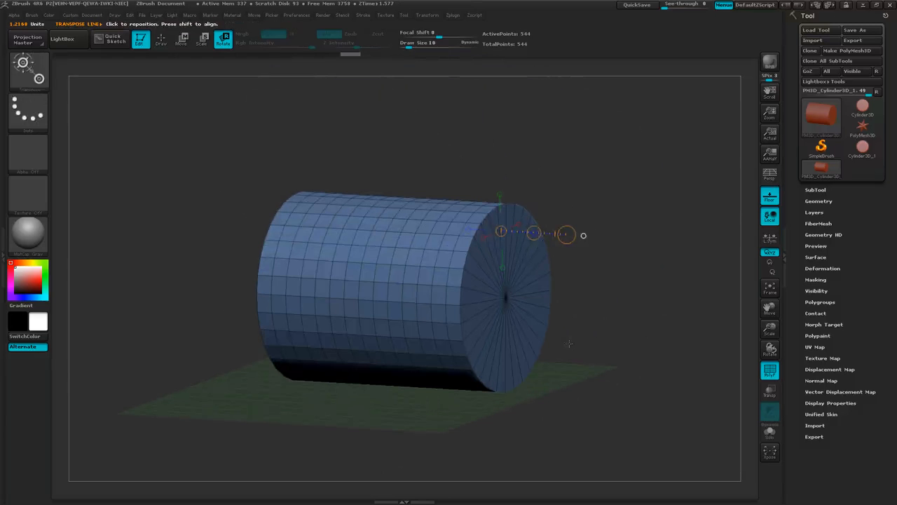
{"action": "left_click_drag", "start_coordinate": [583, 235], "coordinate": [576, 308]}
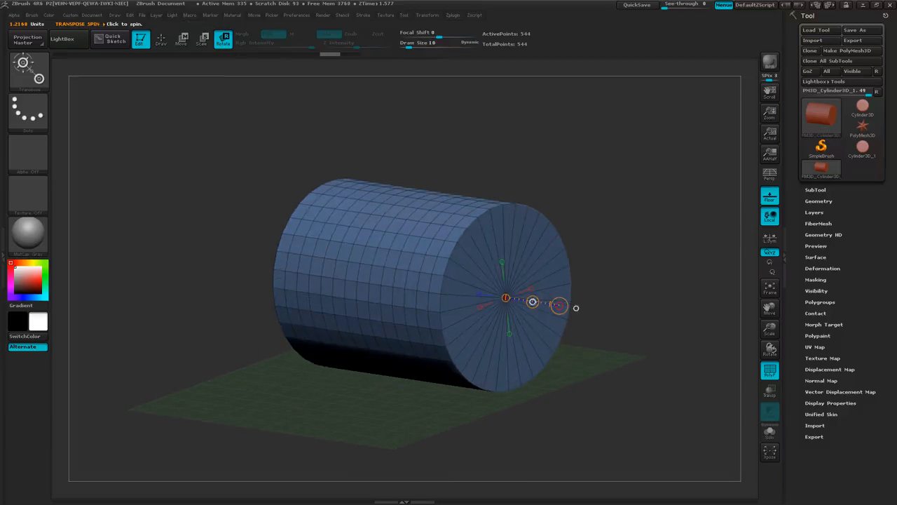
{"action": "left_click_drag", "start_coordinate": [533, 302], "coordinate": [526, 272]}
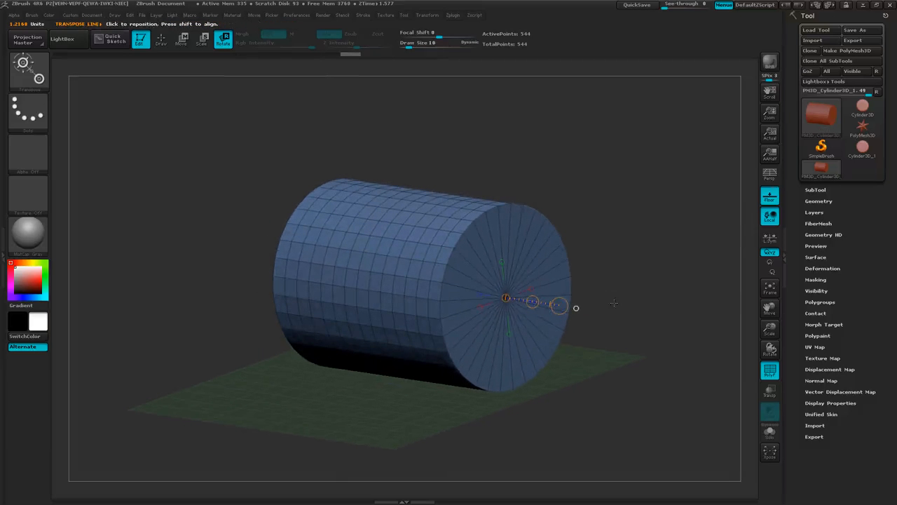
Place the transpose line on the end cap's upper edge, spin the cylinder about it, and undo the turn.
{"action": "left_click", "coordinate": [502, 204]}
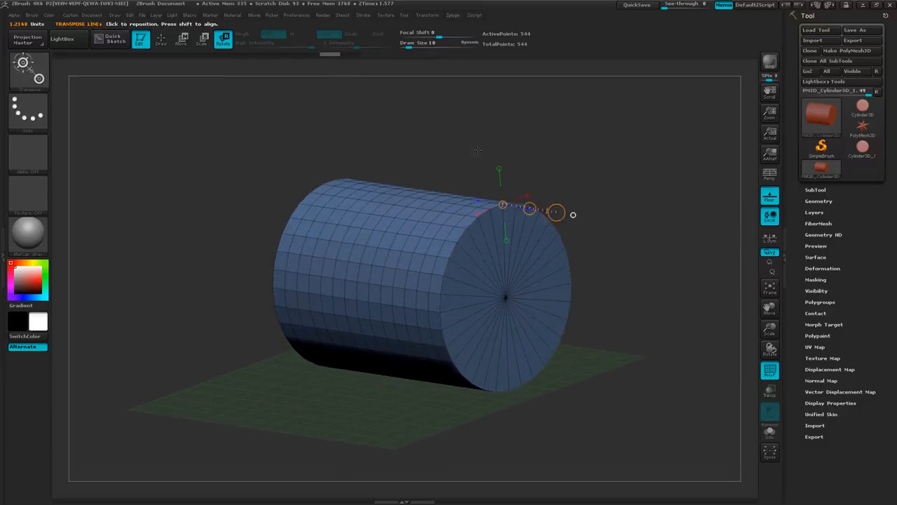
{"action": "left_click_drag", "start_coordinate": [572, 215], "coordinate": [246, 178]}
{"action": "left_click_drag", "start_coordinate": [459, 104], "coordinate": [523, 192], "text": "alt"}
{"action": "mouse_move", "coordinate": [530, 208]}
{"action": "left_mouse_down"}
{"action": "mouse_move", "coordinate": [551, 186]}
{"action": "mouse_move", "coordinate": [551, 210]}
{"action": "mouse_move", "coordinate": [526, 228]}
{"action": "mouse_move", "coordinate": [540, 239]}
{"action": "mouse_move", "coordinate": [501, 190]}
{"action": "mouse_move", "coordinate": [472, 193]}
{"action": "mouse_move", "coordinate": [543, 172]}
{"action": "mouse_move", "coordinate": [582, 232]}
{"action": "mouse_move", "coordinate": [540, 203]}
{"action": "mouse_move", "coordinate": [553, 217]}
{"action": "mouse_move", "coordinate": [533, 210]}
{"action": "mouse_move", "coordinate": [524, 223]}
{"action": "mouse_move", "coordinate": [581, 200]}
{"action": "mouse_move", "coordinate": [609, 201]}
{"action": "mouse_move", "coordinate": [540, 196]}
{"action": "mouse_move", "coordinate": [628, 204]}
{"action": "mouse_move", "coordinate": [619, 259]}
{"action": "mouse_move", "coordinate": [620, 154]}
{"action": "left_mouse_up"}
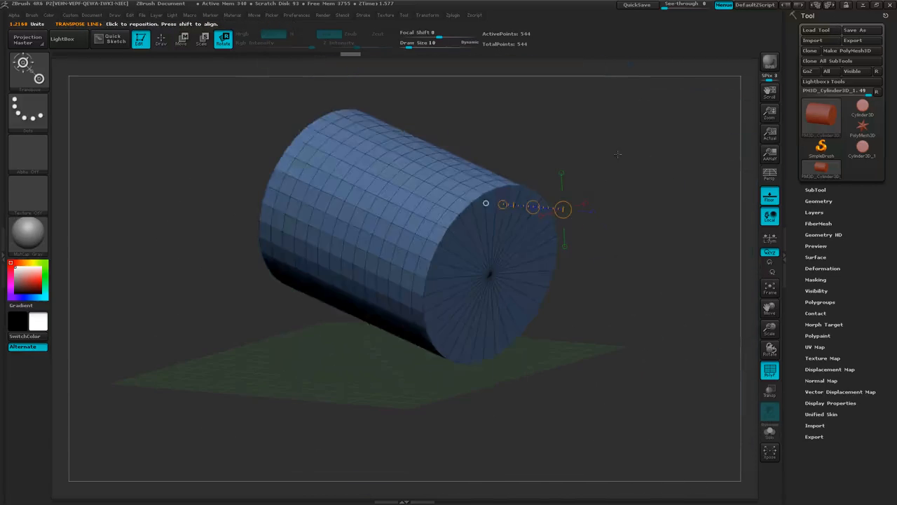
{"action": "left_click_drag", "start_coordinate": [631, 330], "coordinate": [641, 289]}
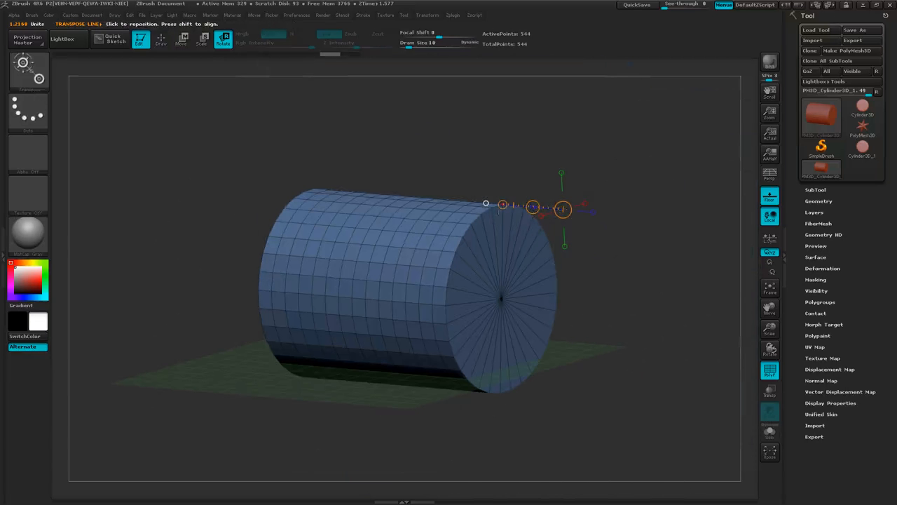
Recentre the transpose line on the end cap, align it across the face, and rotate the cylinder in front view.
{"action": "left_click", "coordinate": [501, 298]}
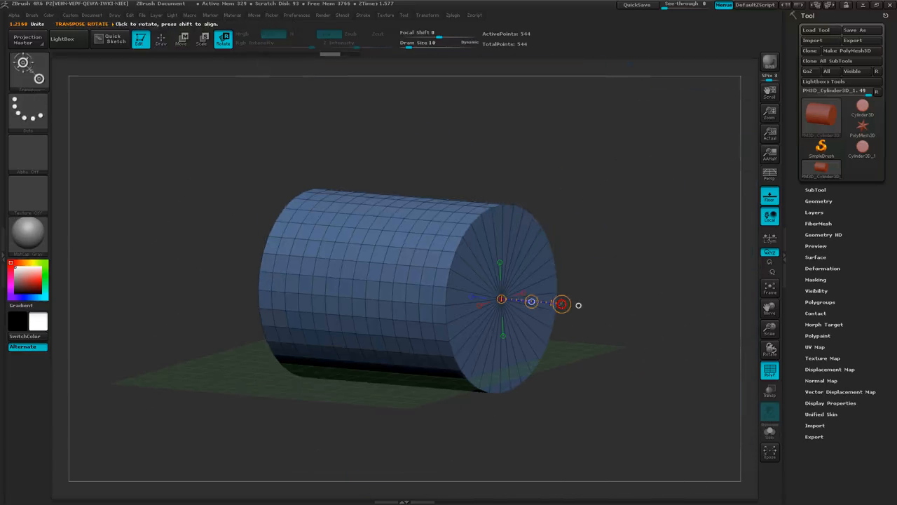
{"action": "left_click_drag", "start_coordinate": [578, 305], "coordinate": [514, 338]}
{"action": "left_click_drag", "start_coordinate": [564, 252], "coordinate": [579, 257]}
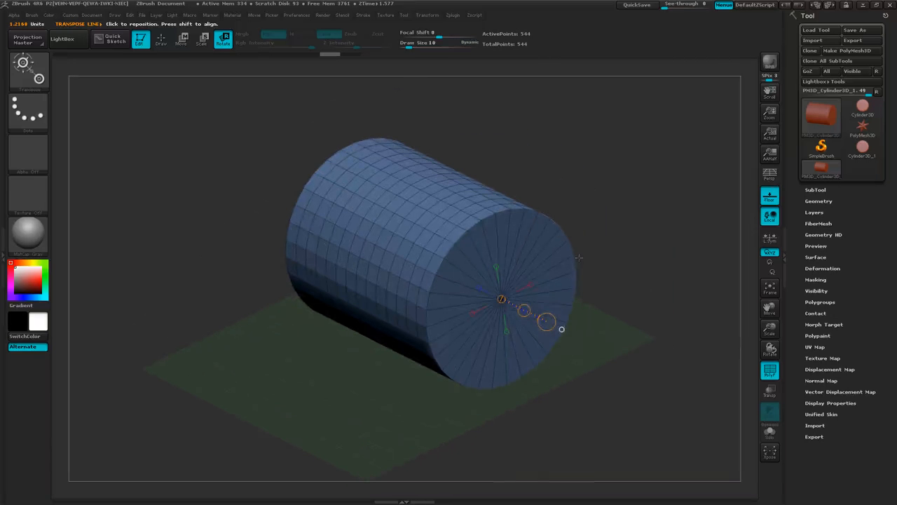
{"action": "left_click_drag", "start_coordinate": [561, 329], "coordinate": [575, 263]}
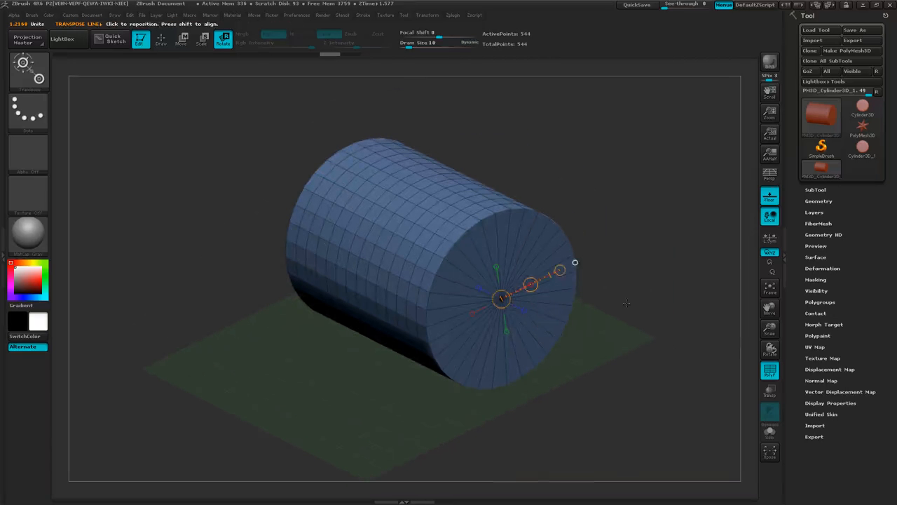
{"action": "left_click_drag", "start_coordinate": [626, 303], "coordinate": [598, 270]}
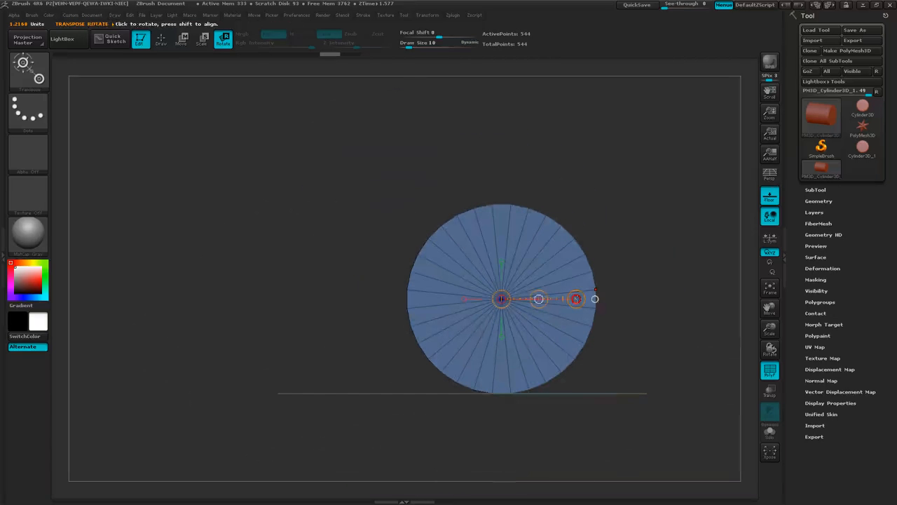
{"action": "left_click_drag", "start_coordinate": [576, 298], "coordinate": [584, 344]}
Place the transpose line on the cylinder's side wall, and redraw it horizontally from the end cap's centre, about 3.12 units long.
{"action": "left_click", "coordinate": [474, 173]}
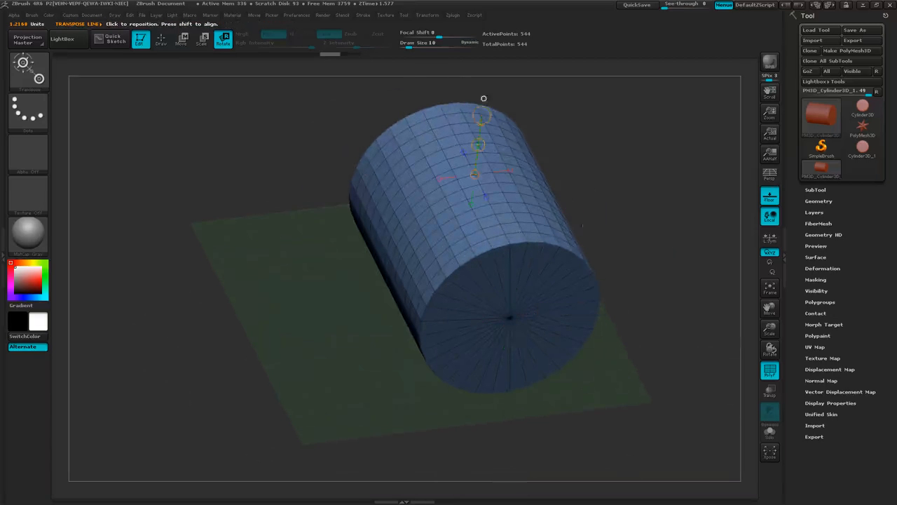
{"action": "left_click_drag", "start_coordinate": [582, 186], "coordinate": [559, 196], "text": "shift"}
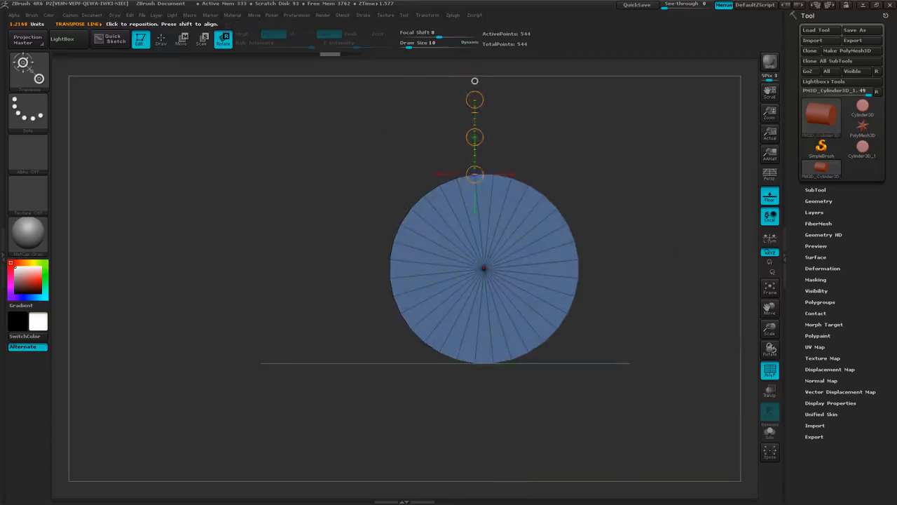
{"action": "left_click_drag", "start_coordinate": [484, 267], "coordinate": [677, 269], "text": "shift"}
From the top view, rotate the cylinder horizontally about its end cap's centre and check its new orientation.
{"action": "left_click_drag", "start_coordinate": [617, 203], "coordinate": [619, 279]}
{"action": "left_click_drag", "start_coordinate": [676, 269], "coordinate": [588, 111]}
{"action": "left_click_drag", "start_coordinate": [631, 324], "coordinate": [641, 251]}
{"action": "left_click_drag", "start_coordinate": [654, 309], "coordinate": [658, 323], "text": "shift"}
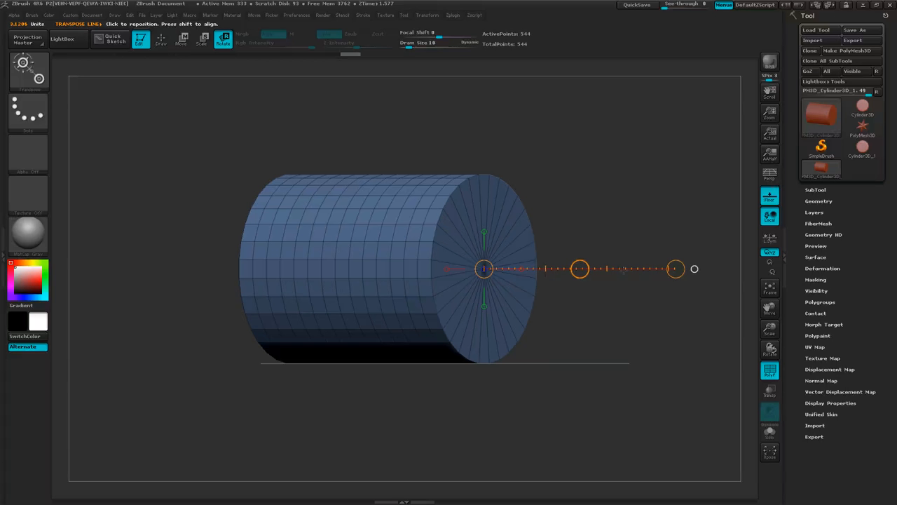
{"action": "left_click_drag", "start_coordinate": [608, 200], "coordinate": [609, 241]}
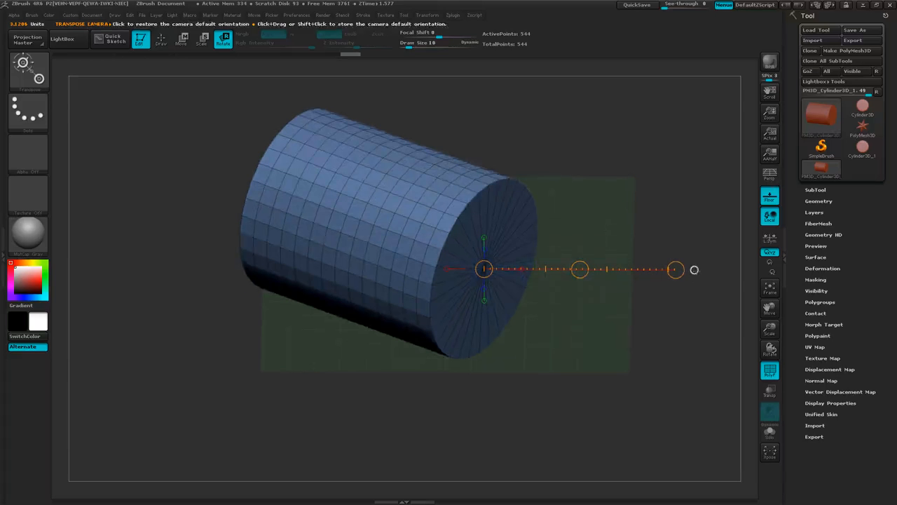
{"action": "left_click_drag", "start_coordinate": [609, 210], "coordinate": [609, 244]}
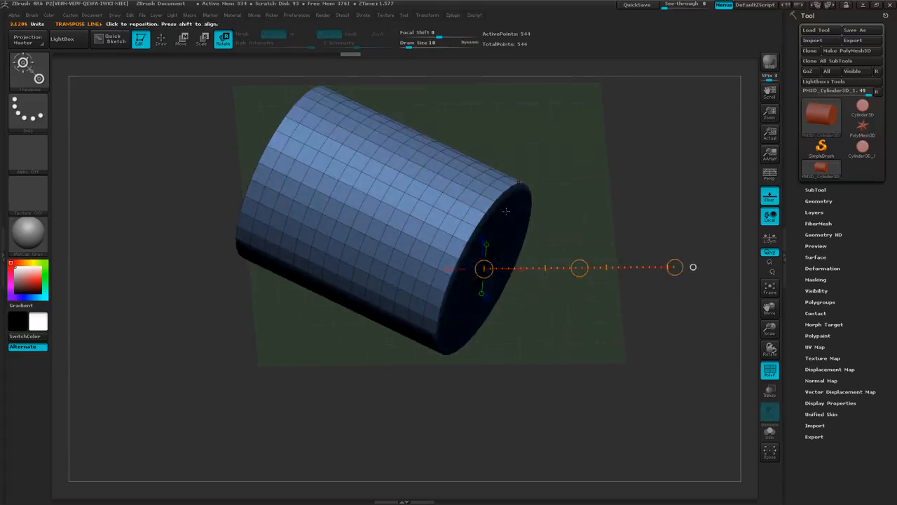
Draw a transpose line about 3.28 units long outward from the upper part of the rotated cylinder's end cap.
{"action": "mouse_move", "coordinate": [506, 210]}
{"action": "left_mouse_down"}
{"action": "mouse_move", "coordinate": [607, 138]}
{"action": "mouse_move", "coordinate": [696, 98]}
{"action": "left_mouse_up"}
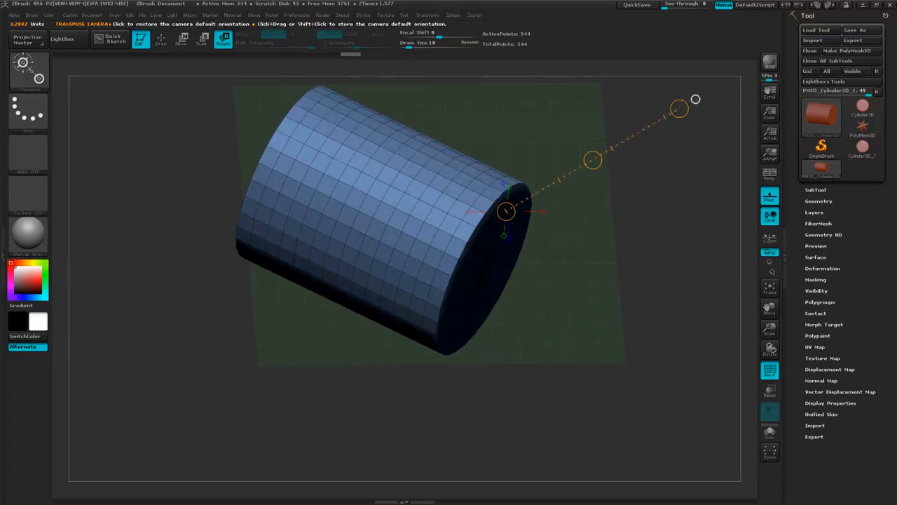
{"action": "left_click_drag", "start_coordinate": [695, 99], "coordinate": [725, 234]}
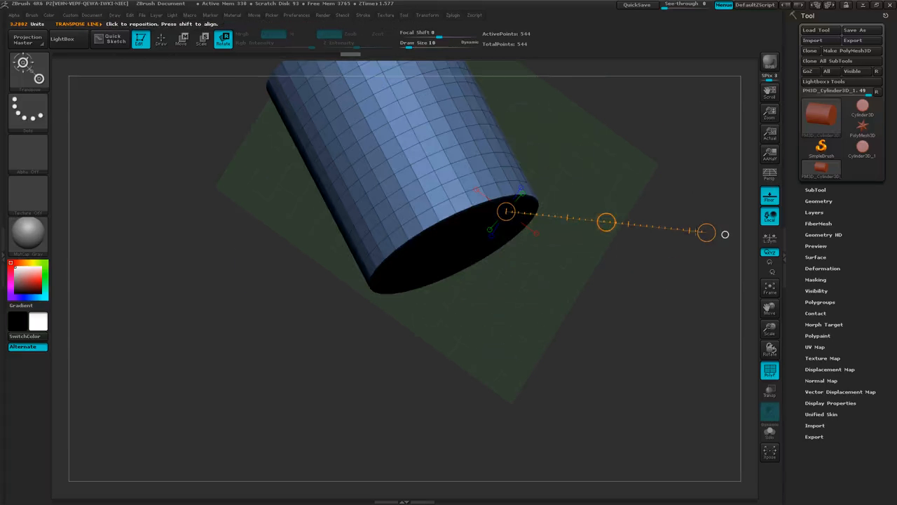
{"action": "mouse_move", "coordinate": [725, 234]}
{"action": "left_mouse_down"}
{"action": "mouse_move", "coordinate": [684, 202]}
{"action": "mouse_move", "coordinate": [717, 209]}
{"action": "mouse_move", "coordinate": [723, 234]}
{"action": "left_mouse_up"}
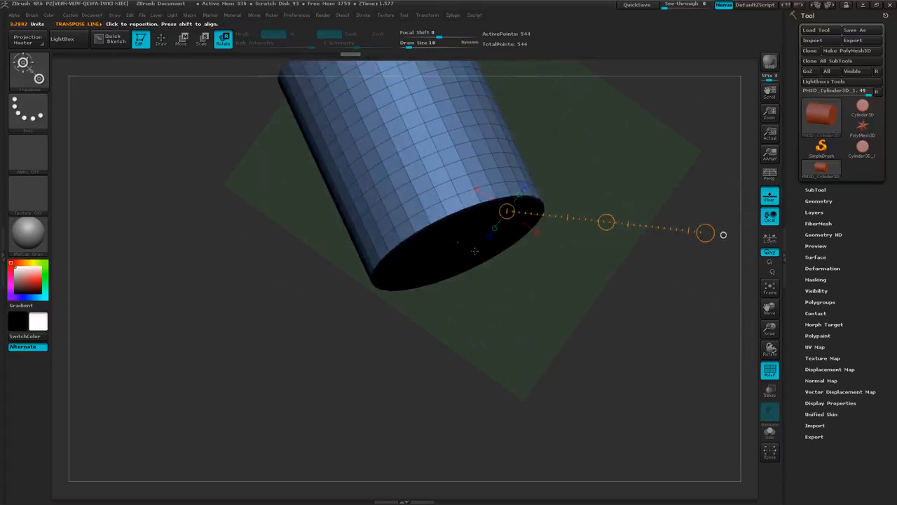
Place the transpose line again at the centre of the rotated cylinder's end cap and inspect its direction.
{"action": "left_click_drag", "start_coordinate": [456, 244], "coordinate": [495, 323]}
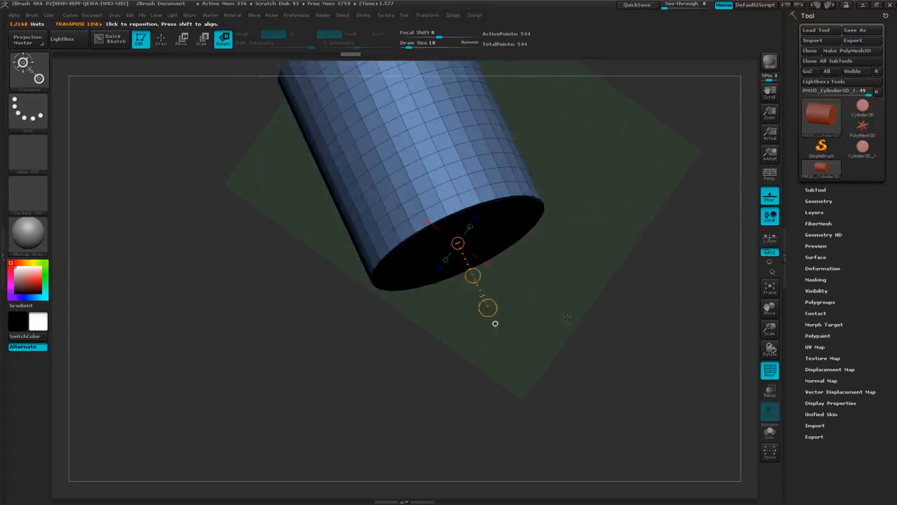
{"action": "mouse_move", "coordinate": [567, 317]}
{"action": "left_mouse_down"}
{"action": "mouse_move", "coordinate": [581, 222]}
{"action": "mouse_move", "coordinate": [640, 261]}
{"action": "mouse_move", "coordinate": [615, 303]}
{"action": "mouse_move", "coordinate": [578, 311]}
{"action": "left_mouse_up"}
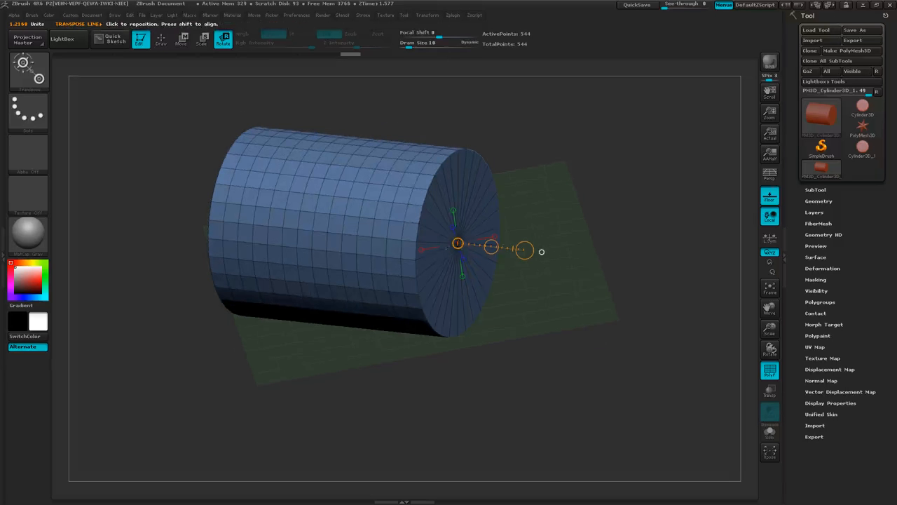
{"action": "left_click_drag", "start_coordinate": [603, 243], "coordinate": [491, 191]}
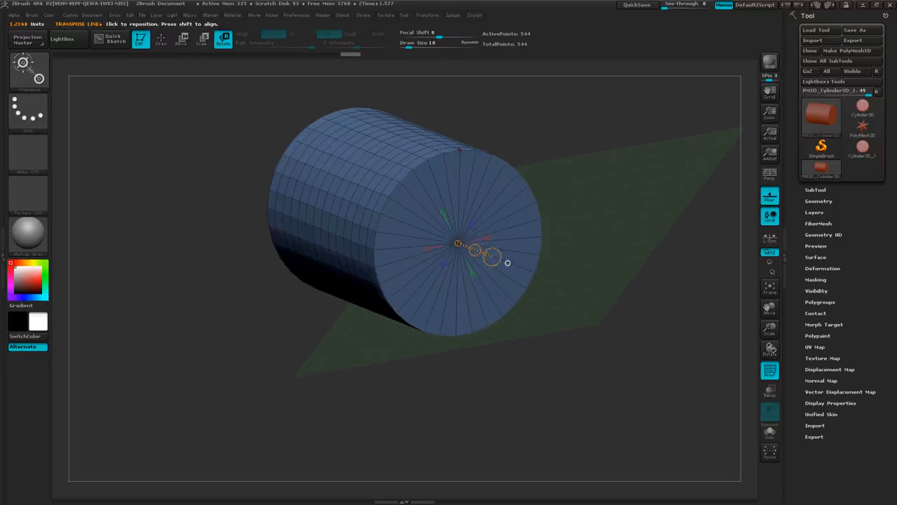
Redraw the transpose line from the end cap's top edge, and again horizontally in top view, about 3.35 units long.
{"action": "left_click_drag", "start_coordinate": [459, 149], "coordinate": [624, 137]}
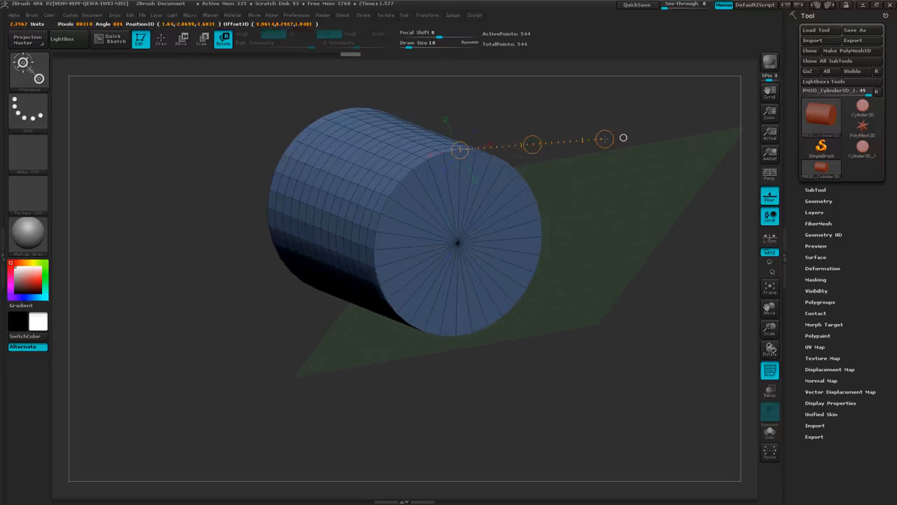
{"action": "mouse_move", "coordinate": [614, 319]}
{"action": "left_mouse_down"}
{"action": "mouse_move", "coordinate": [609, 263]}
{"action": "mouse_move", "coordinate": [583, 263]}
{"action": "mouse_move", "coordinate": [554, 315]}
{"action": "mouse_move", "coordinate": [530, 289]}
{"action": "left_mouse_up"}
{"action": "mouse_move", "coordinate": [435, 217]}
{"action": "left_mouse_down"}
{"action": "mouse_move", "coordinate": [433, 209]}
{"action": "mouse_move", "coordinate": [438, 231]}
{"action": "mouse_move", "coordinate": [523, 216]}
{"action": "mouse_move", "coordinate": [667, 216]}
{"action": "mouse_move", "coordinate": [641, 221]}
{"action": "mouse_move", "coordinate": [568, 341]}
{"action": "mouse_move", "coordinate": [622, 234]}
{"action": "mouse_move", "coordinate": [379, 62]}
{"action": "mouse_move", "coordinate": [542, 121]}
{"action": "mouse_move", "coordinate": [577, 215]}
{"action": "mouse_move", "coordinate": [559, 260]}
{"action": "left_mouse_up"}
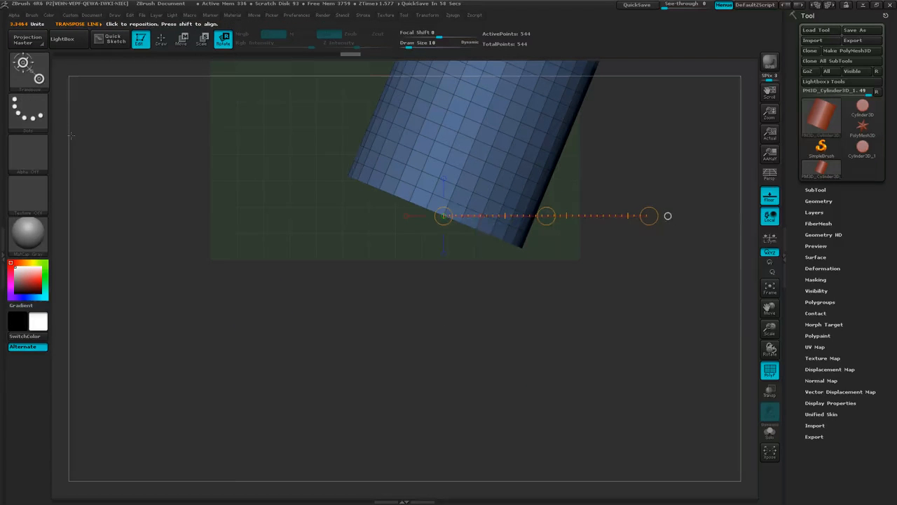
{"action": "key", "text": "alt+Tab"}
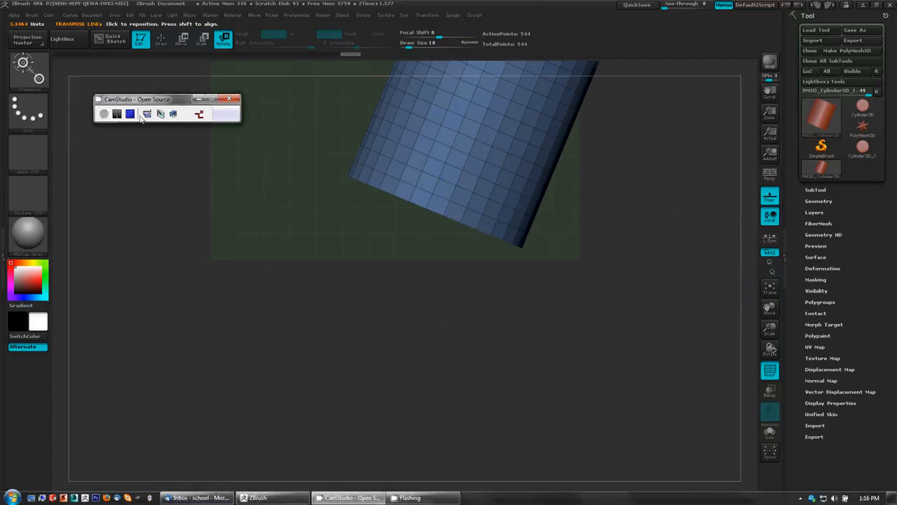